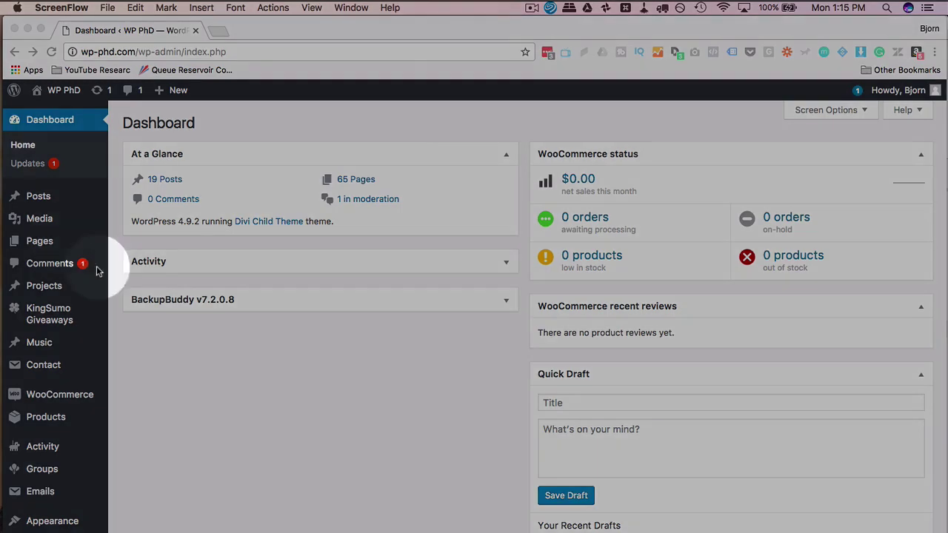
Create a new page titled "Post Grid Testing" and save it as a draft.
click(134, 333)
mouse_move(59, 238)
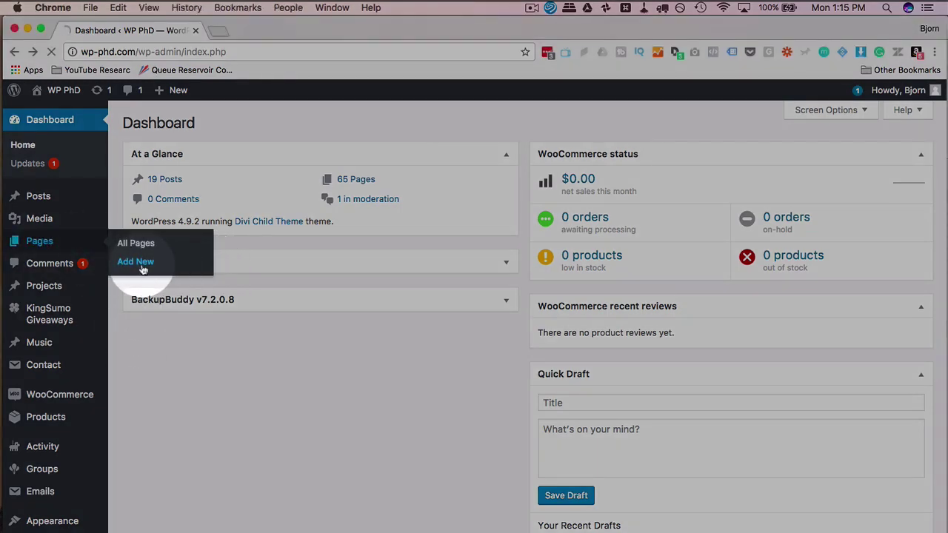
text(Post Grid Testing)
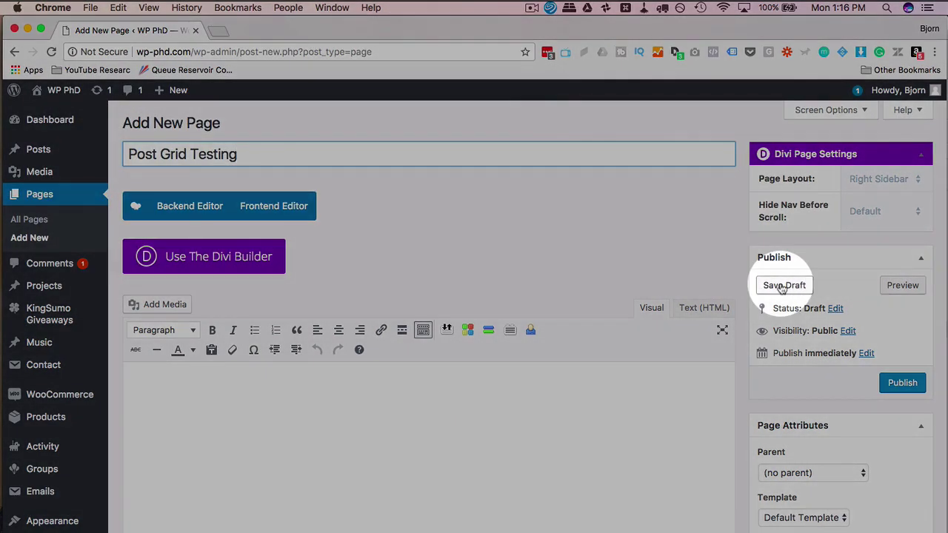
click(782, 288)
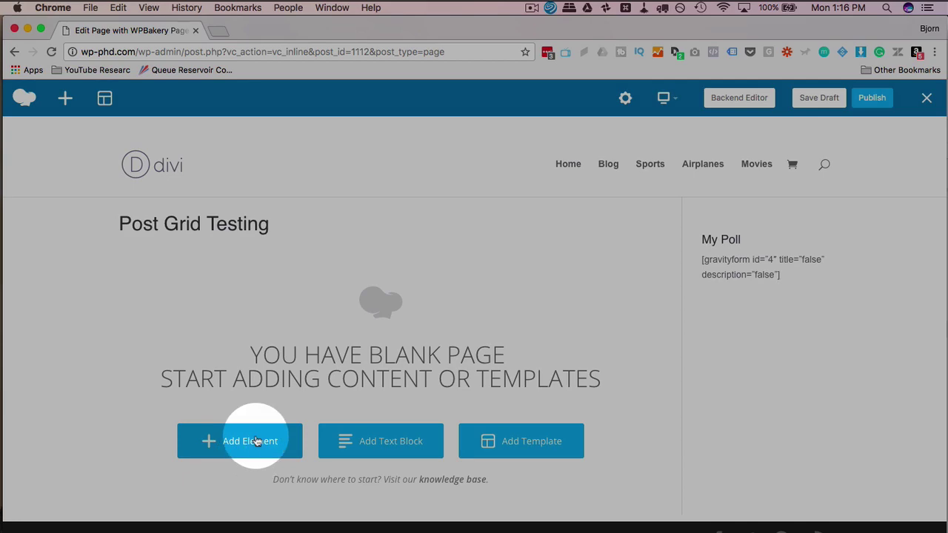
Find the Post Grid element by searching for "grid", add it to the blank page, and move its settings window aside.
click(254, 441)
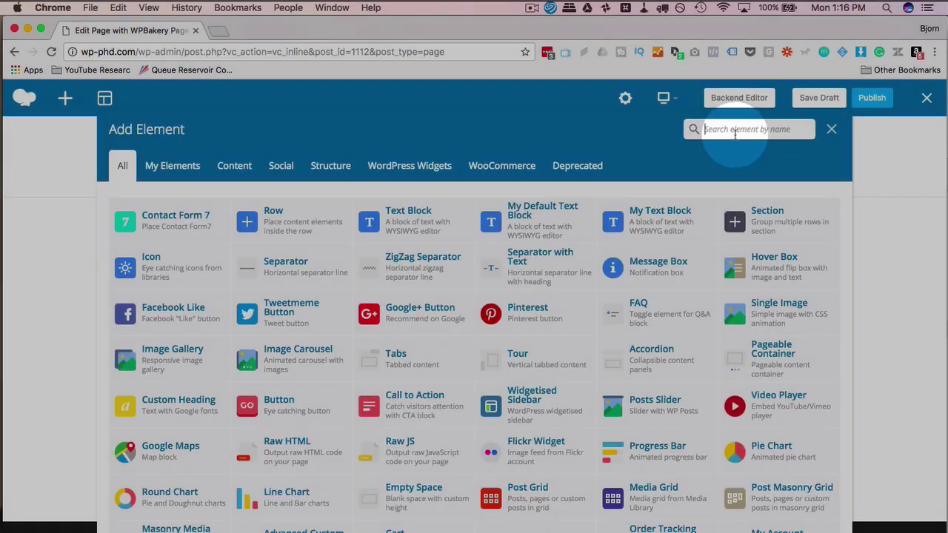
text(grid)
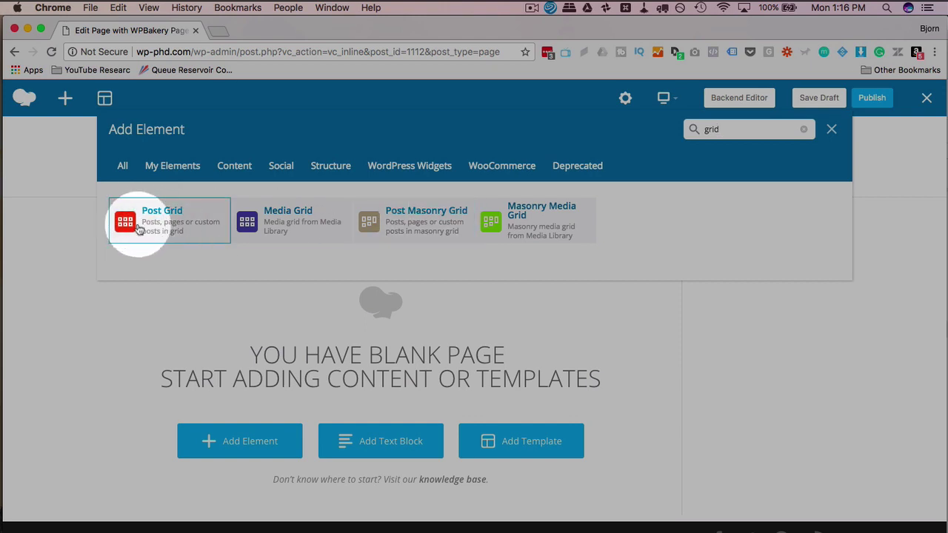
click(169, 225)
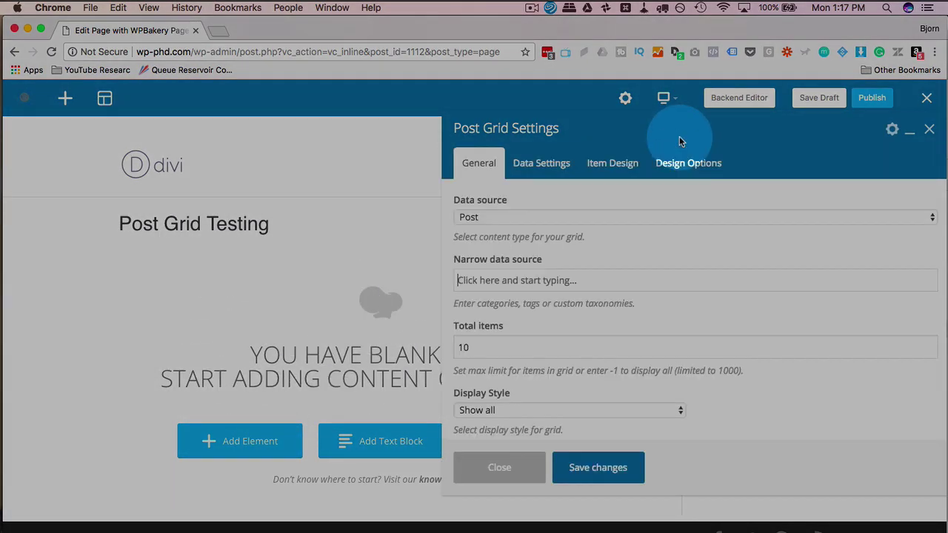
drag(607, 143, 688, 142)
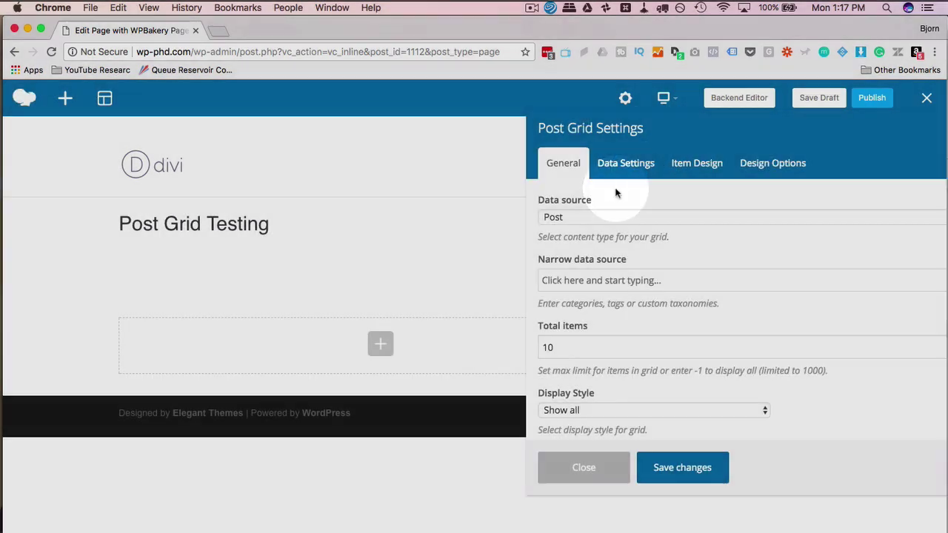
Review the post grid preview on the page and the content types offered as its data source.
scroll(289, 252, down, 4)
scroll(289, 299, down, 3)
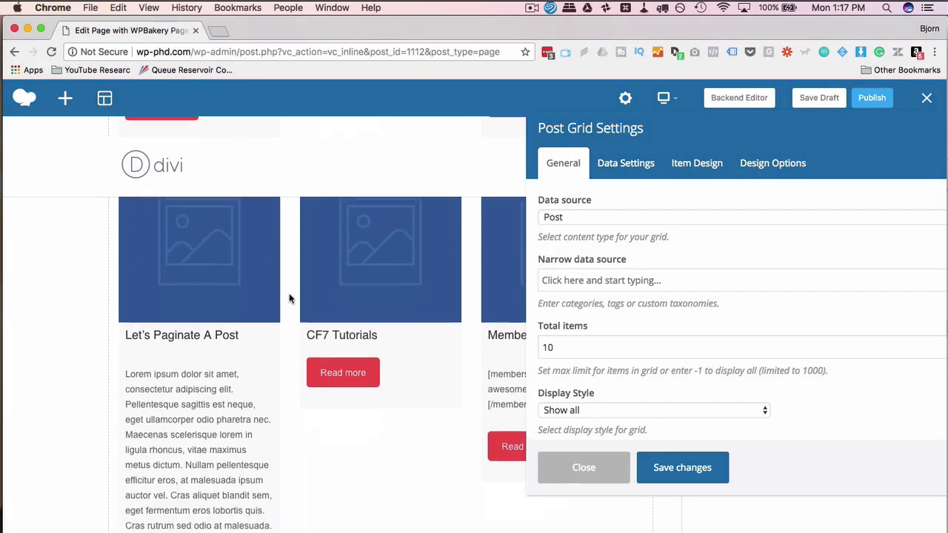
scroll(290, 298, up, 6)
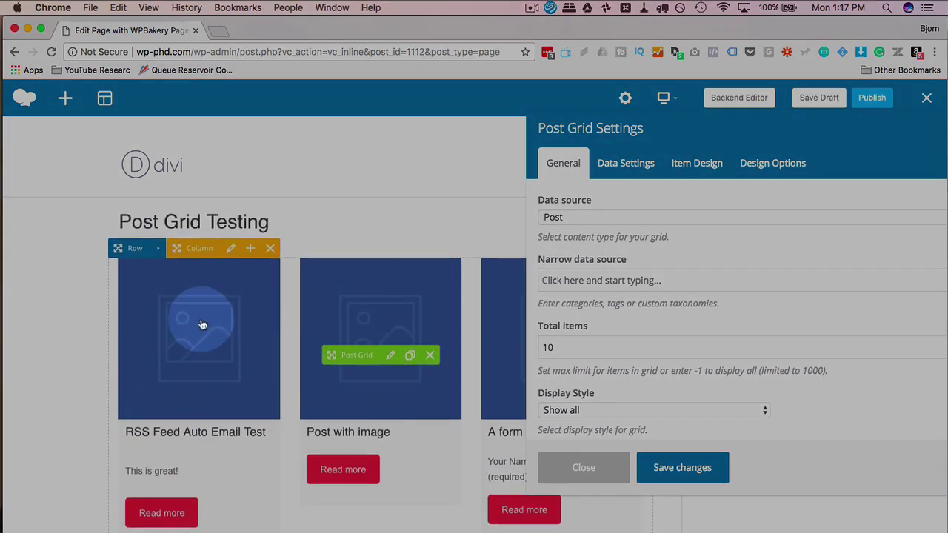
scroll(332, 220, down, 1)
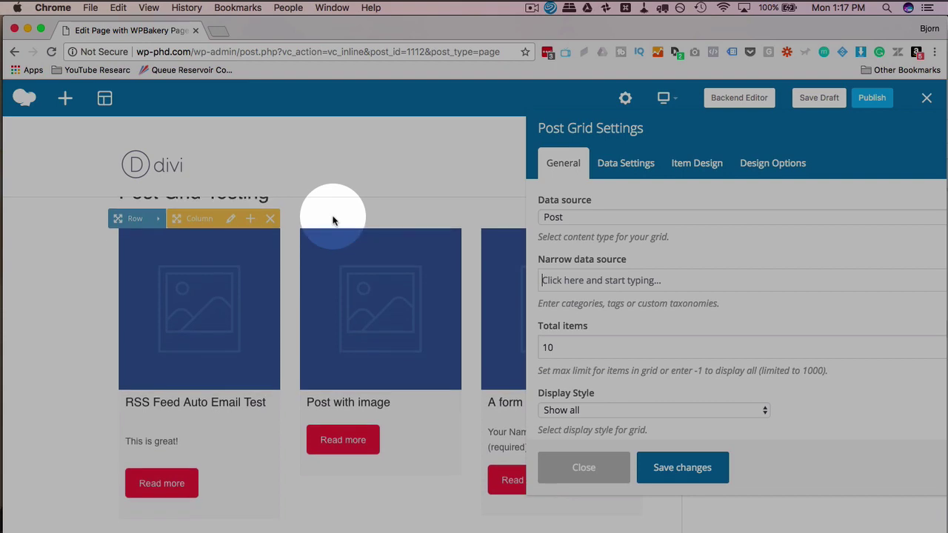
click(716, 217)
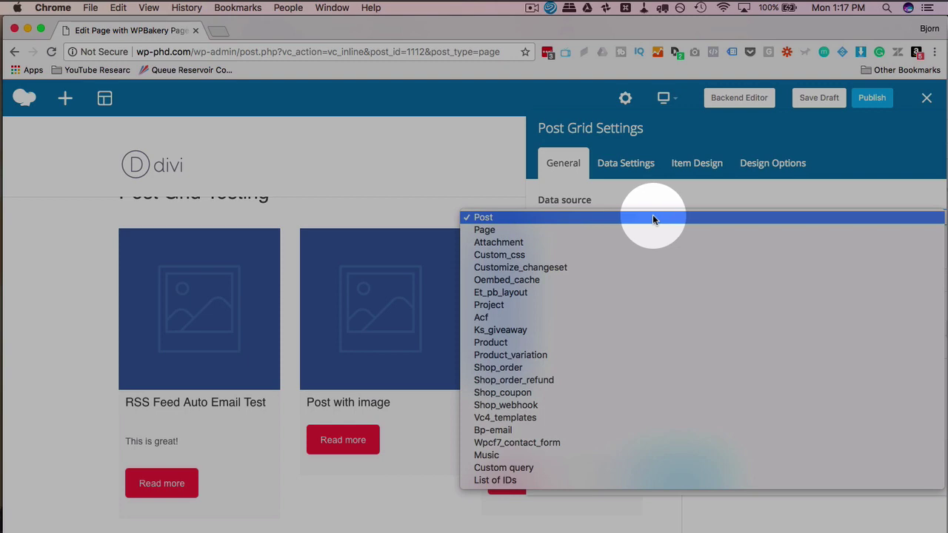
click(652, 216)
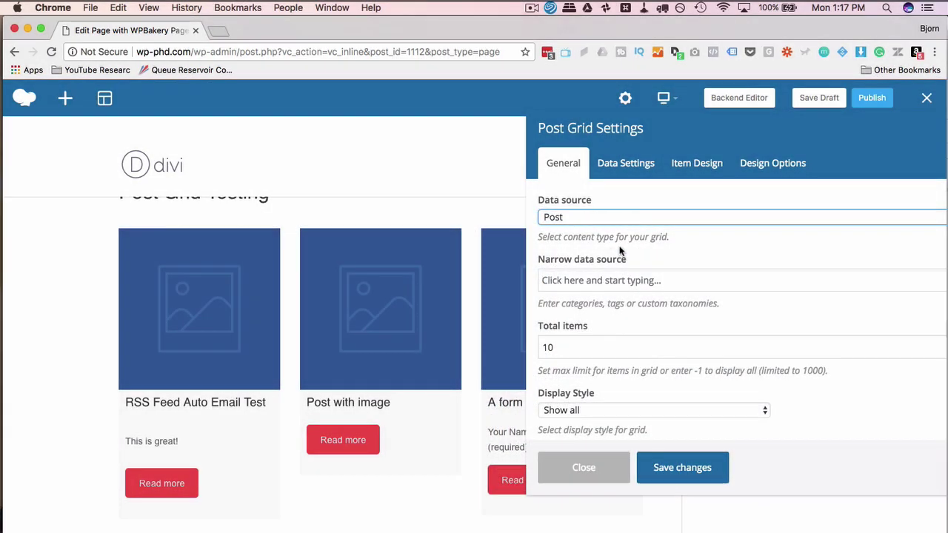
Examine the post grid's total items limit and the available display styles.
scroll(635, 245, down, 1)
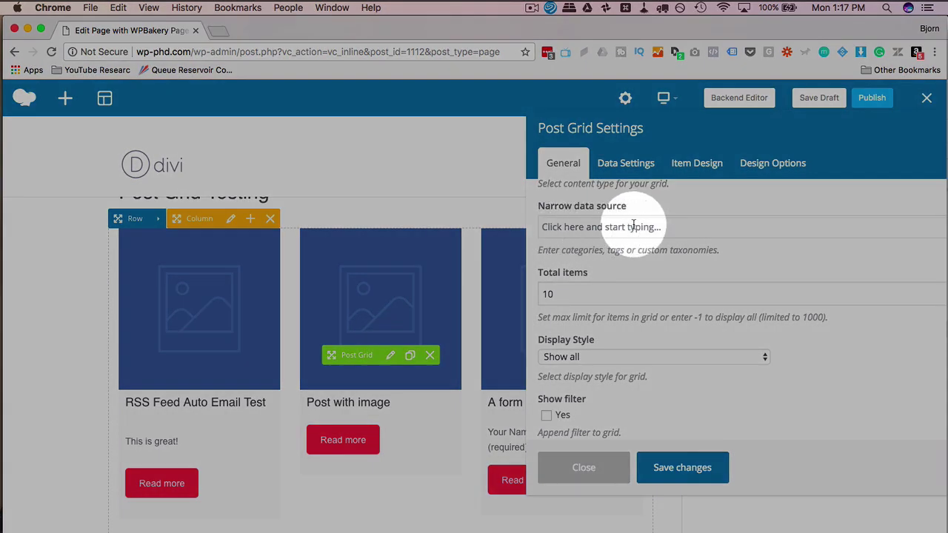
scroll(628, 245, down, 2)
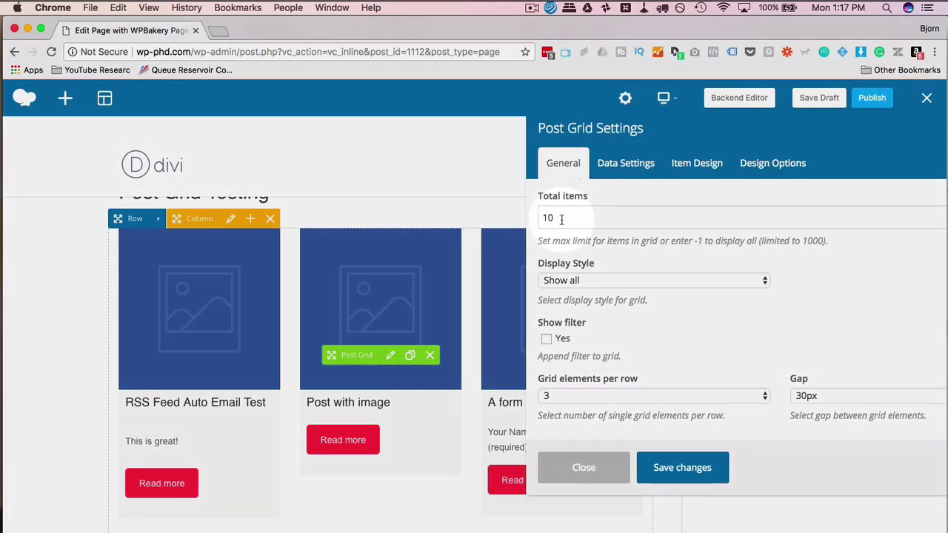
double_click(546, 218)
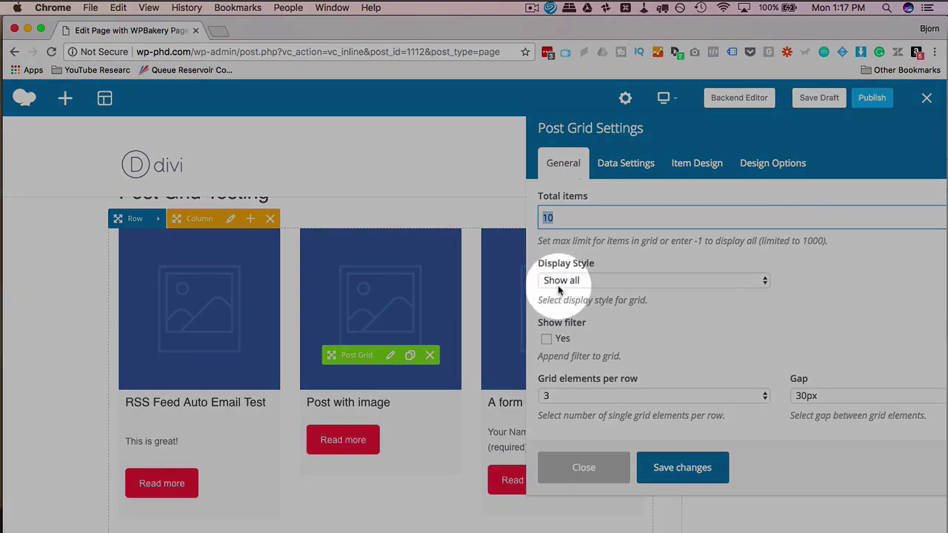
click(581, 281)
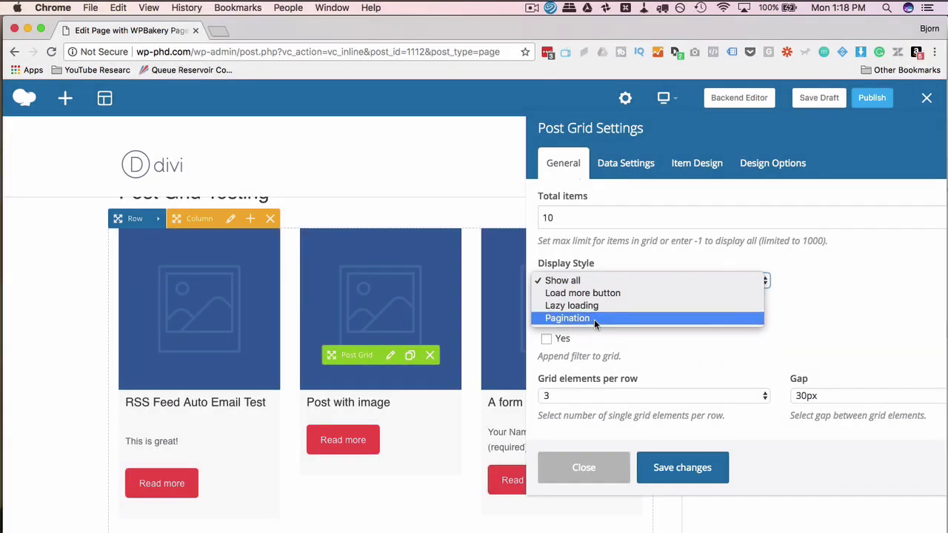
click(601, 306)
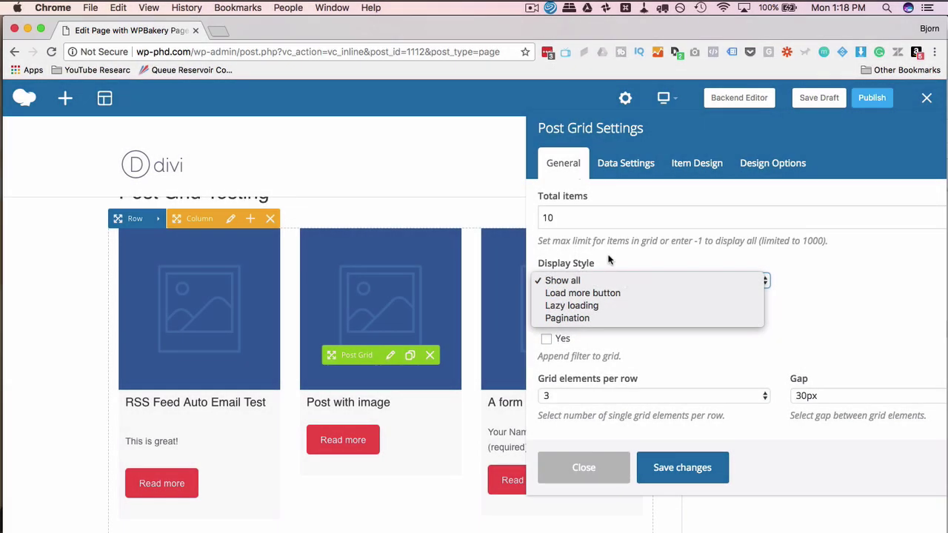
key(Escape)
double_click(813, 240)
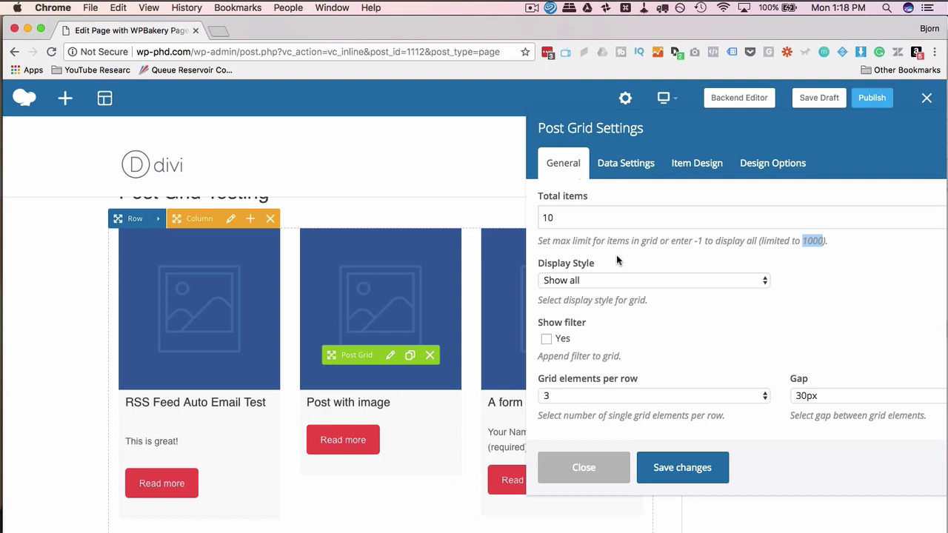
double_click(552, 217)
drag(552, 217, 596, 241)
Try the Pagination display style for the post grid, and settle on Lazy loading.
click(604, 279)
click(580, 318)
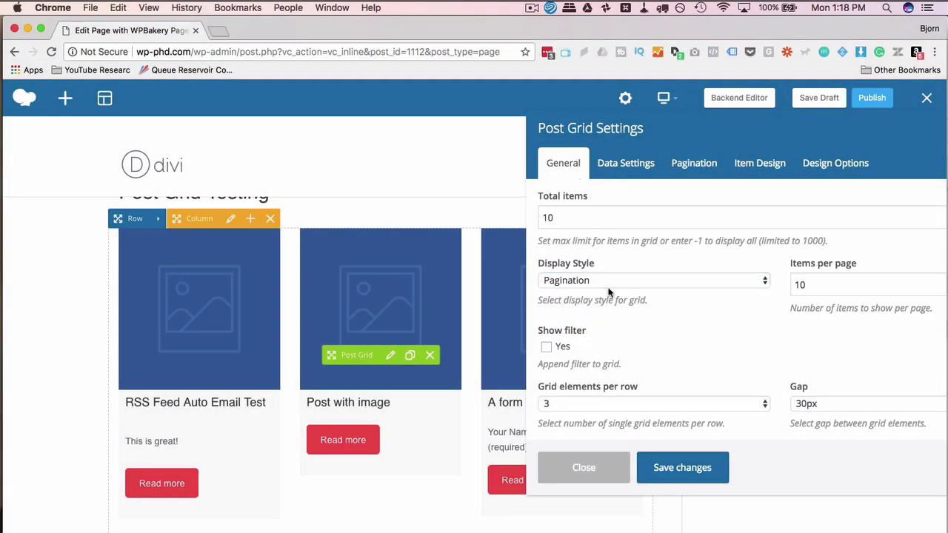
click(608, 287)
click(589, 270)
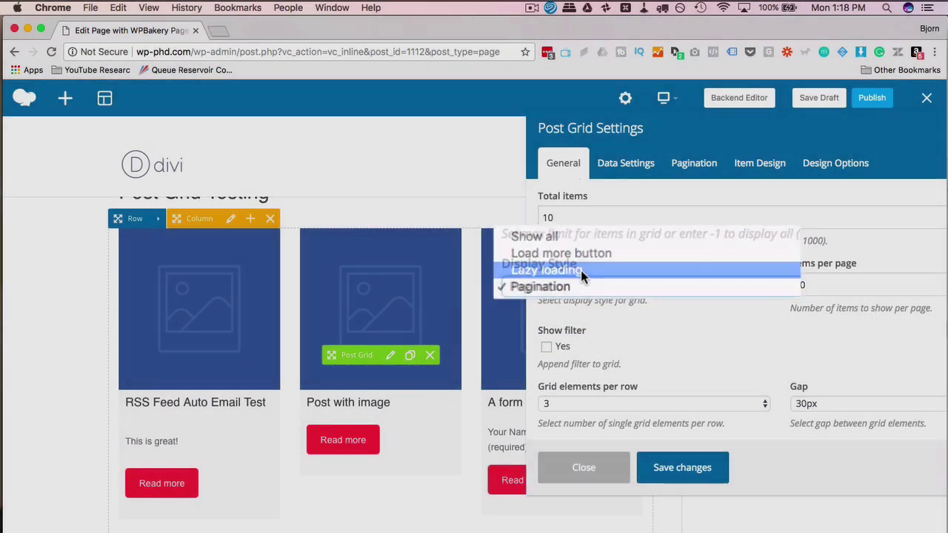
Enable Show filter for the post grid and save the changes, moving the settings window further off the preview.
scroll(689, 327, down, 2)
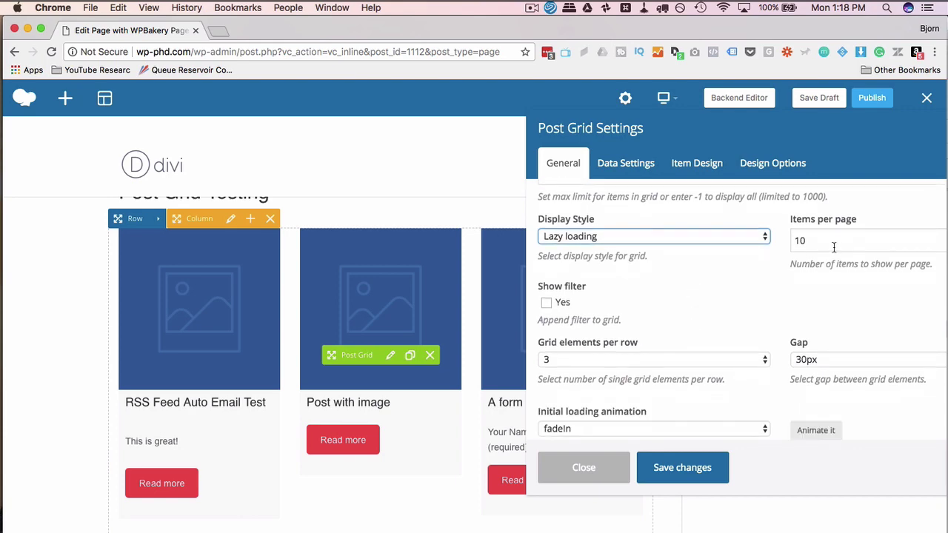
double_click(810, 242)
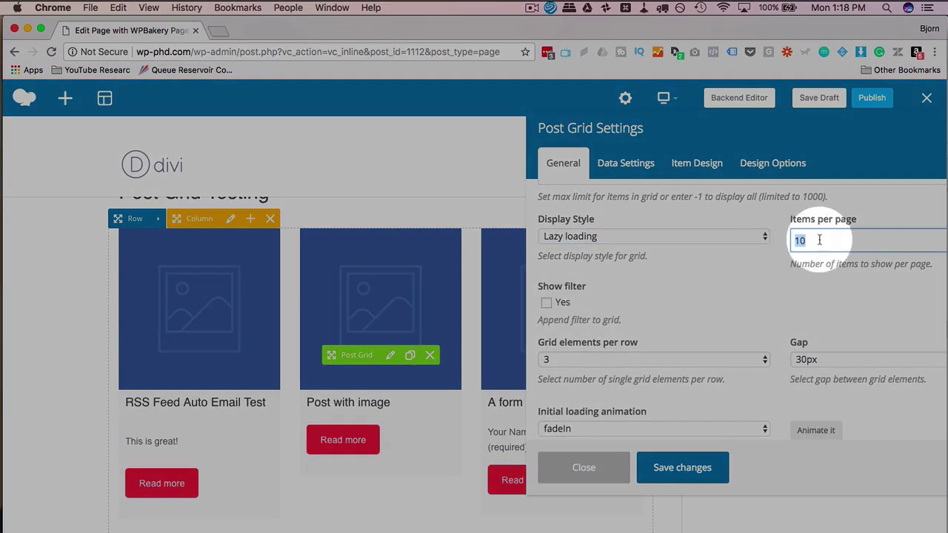
click(658, 277)
scroll(662, 281, down, 1)
scroll(661, 280, down, 2)
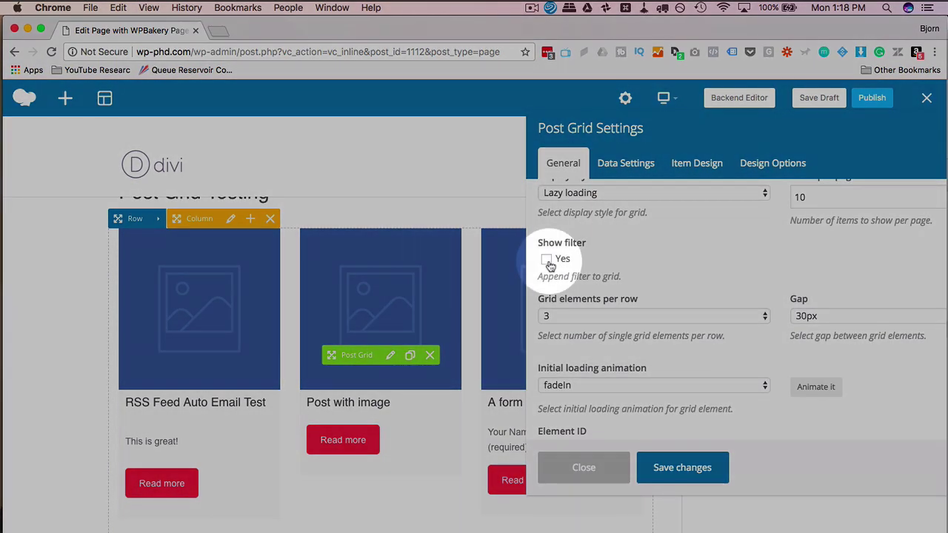
click(546, 259)
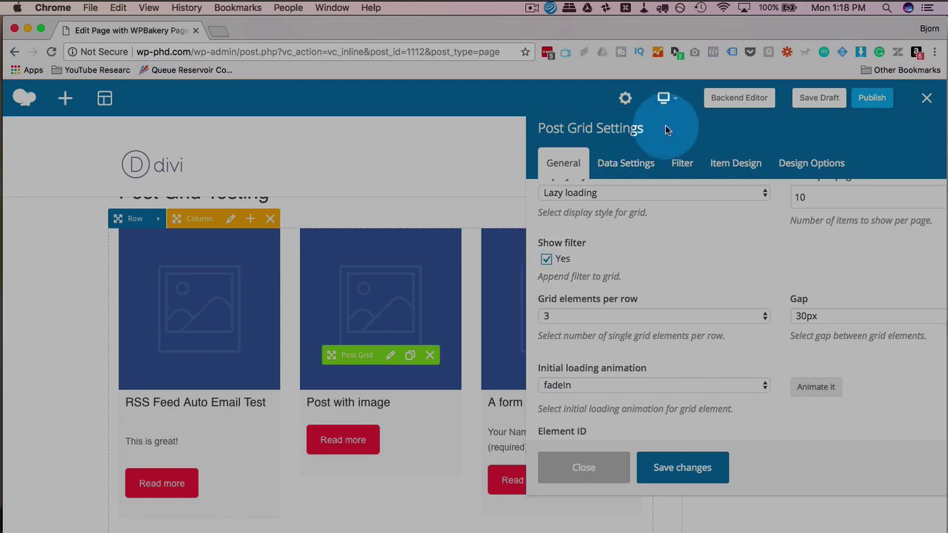
drag(665, 130, 728, 131)
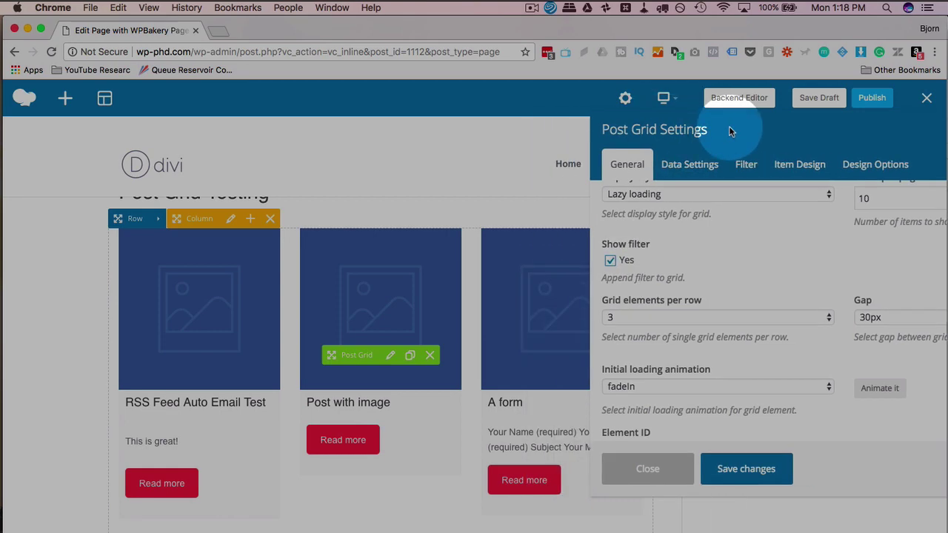
click(719, 469)
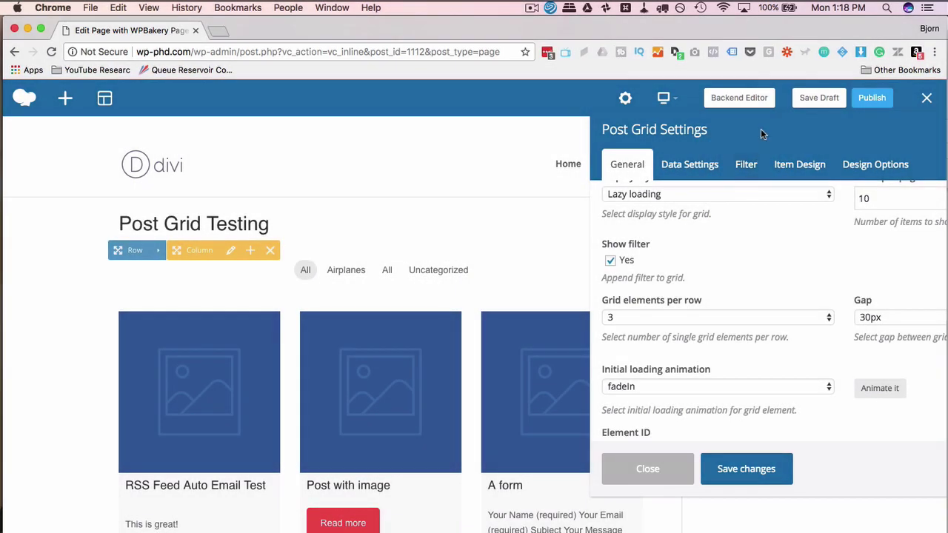
Reposition the settings window and review the choices for grid elements per row and gap.
drag(760, 129, 734, 103)
scroll(747, 245, down, 2)
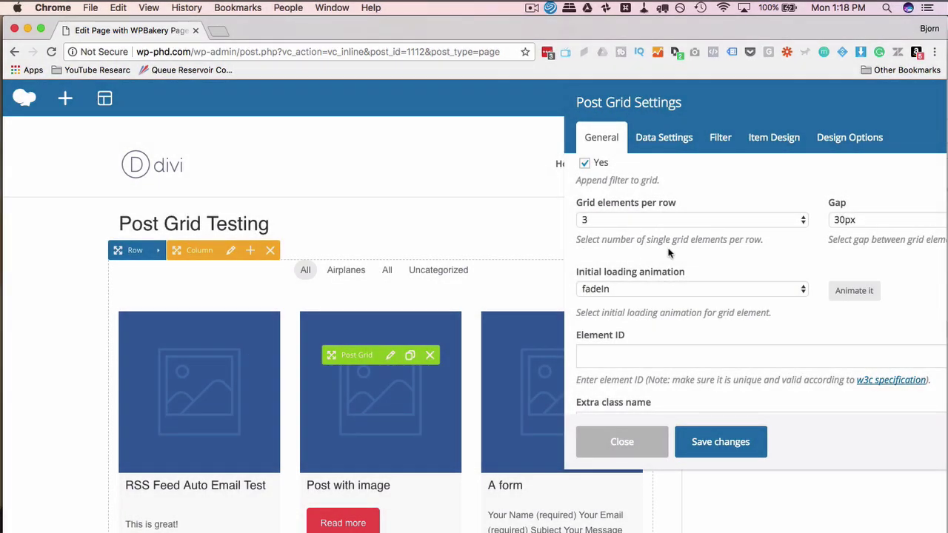
click(794, 219)
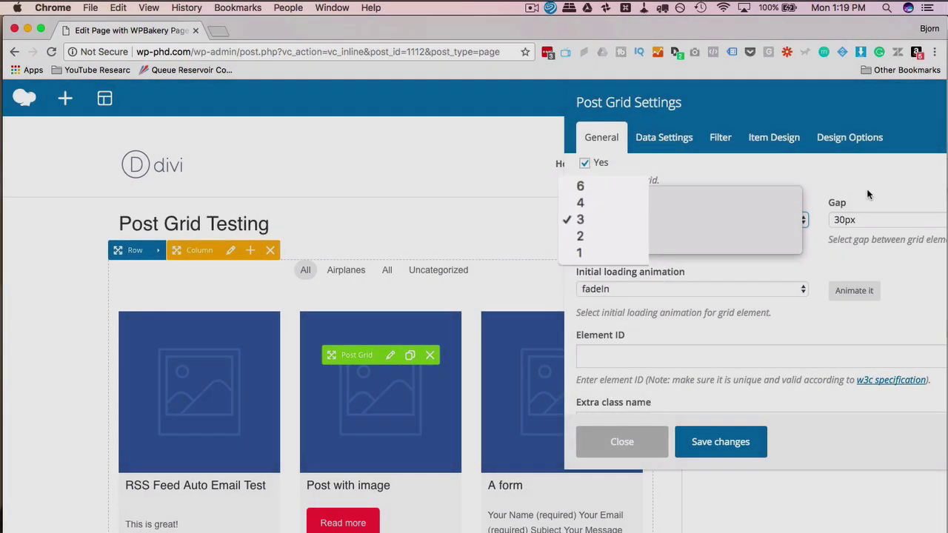
click(859, 219)
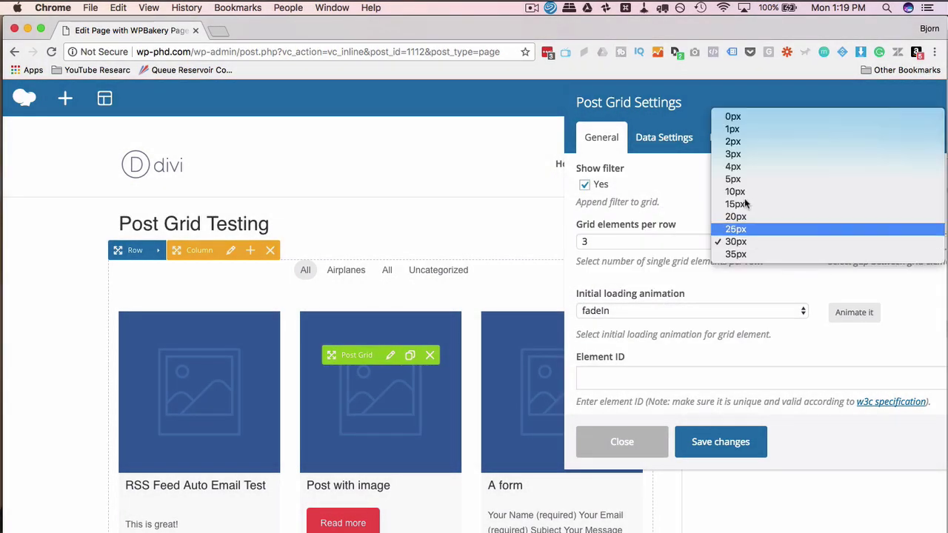
click(750, 287)
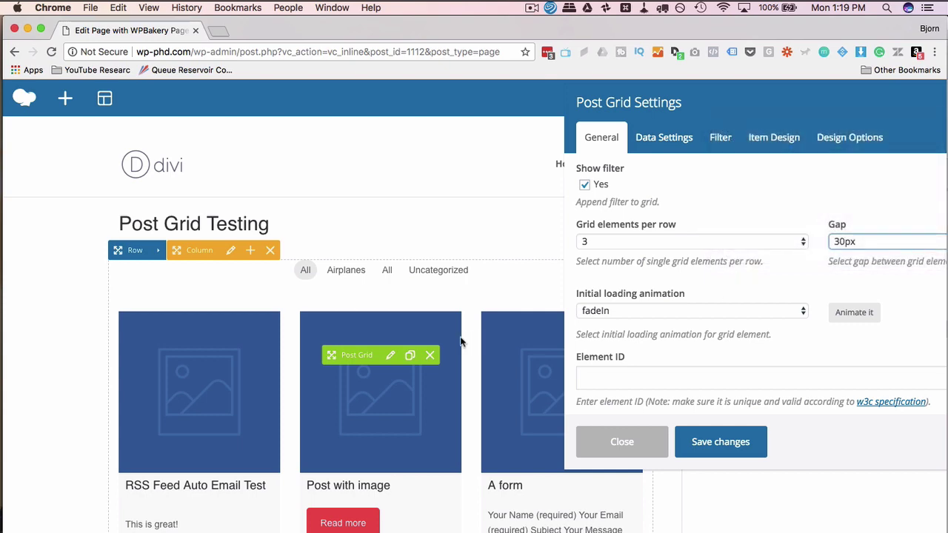
Set the post grid's initial loading animation to bounceInUp.
scroll(722, 284, down, 2)
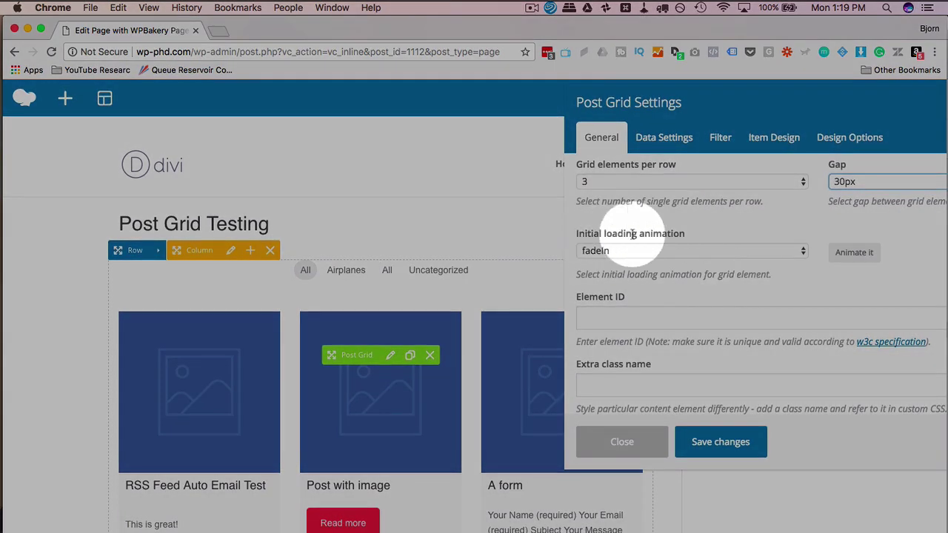
click(642, 252)
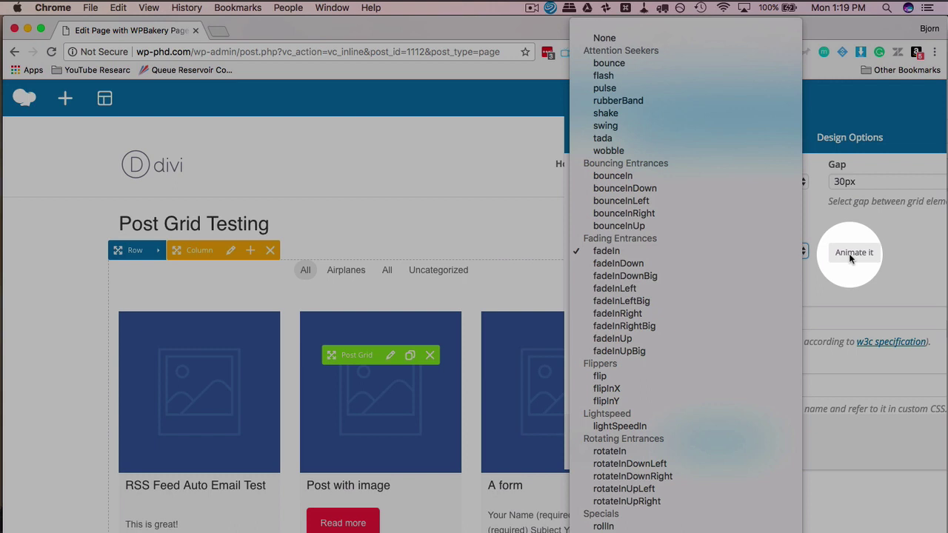
click(614, 226)
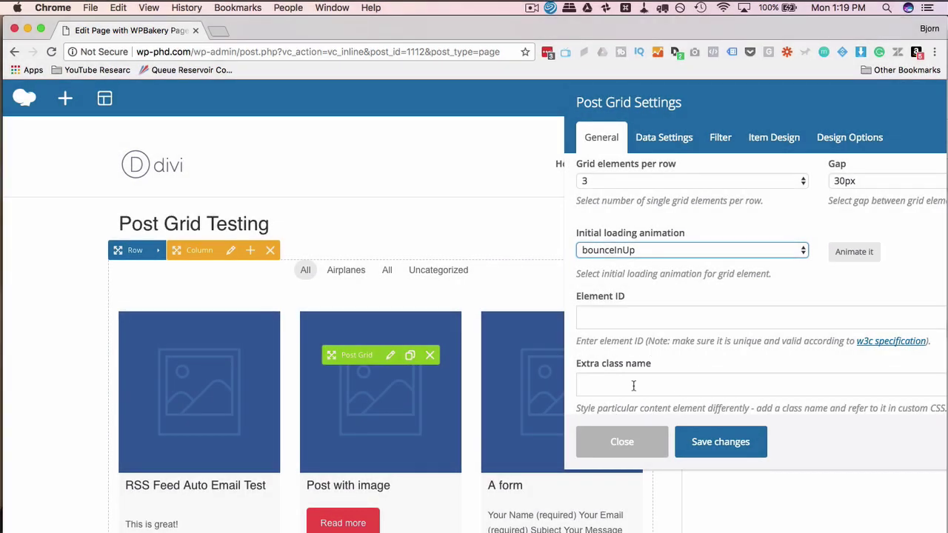
Review the Order by choices in the post grid's data settings.
click(666, 137)
click(630, 191)
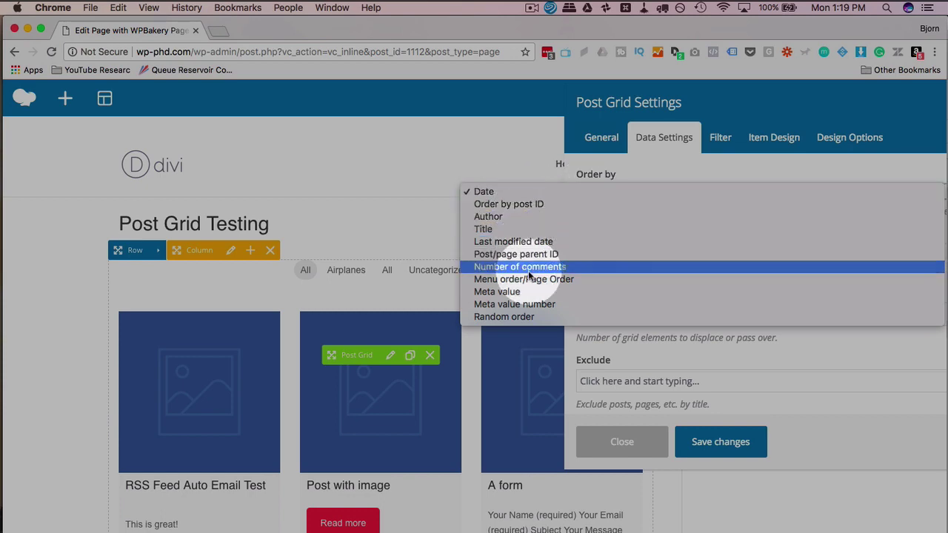
click(641, 171)
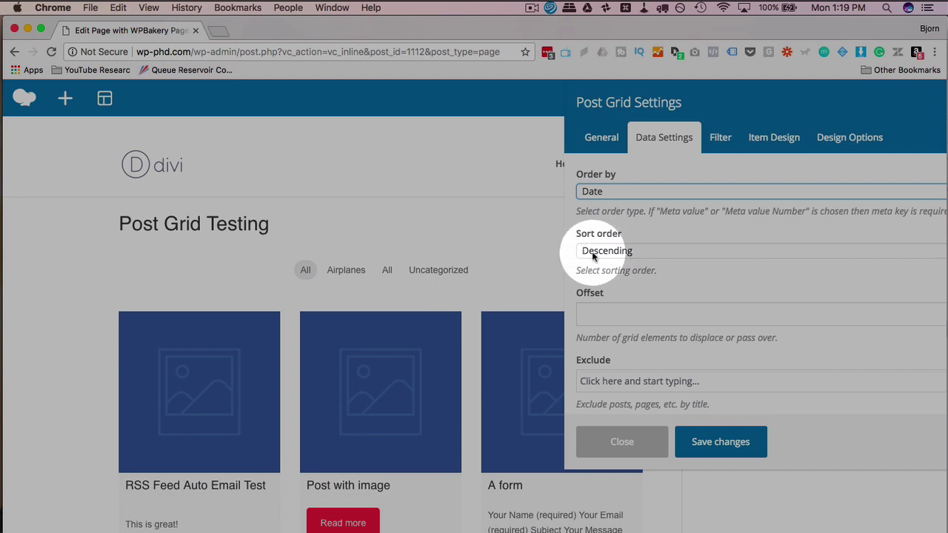
Set the post grid's sort order to Ascending, save the changes and check the preview.
click(611, 251)
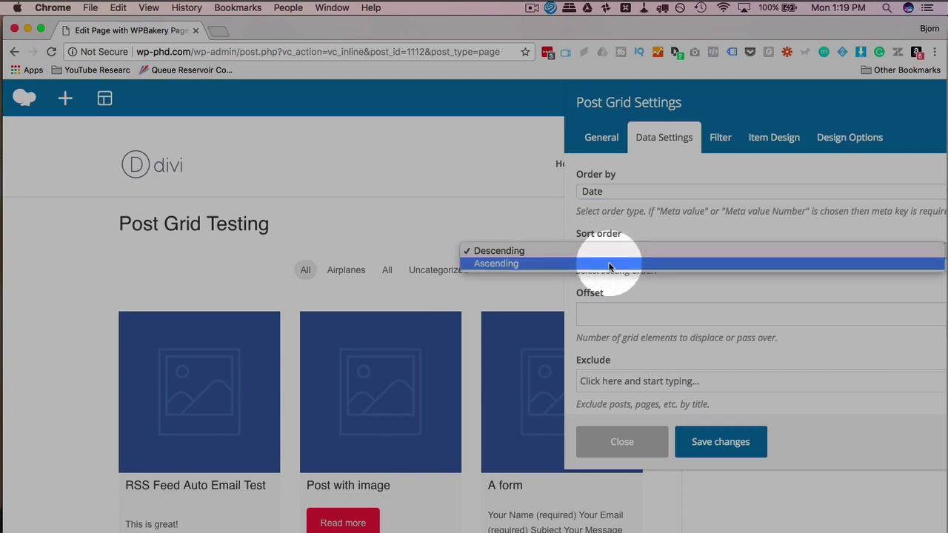
click(611, 264)
click(711, 445)
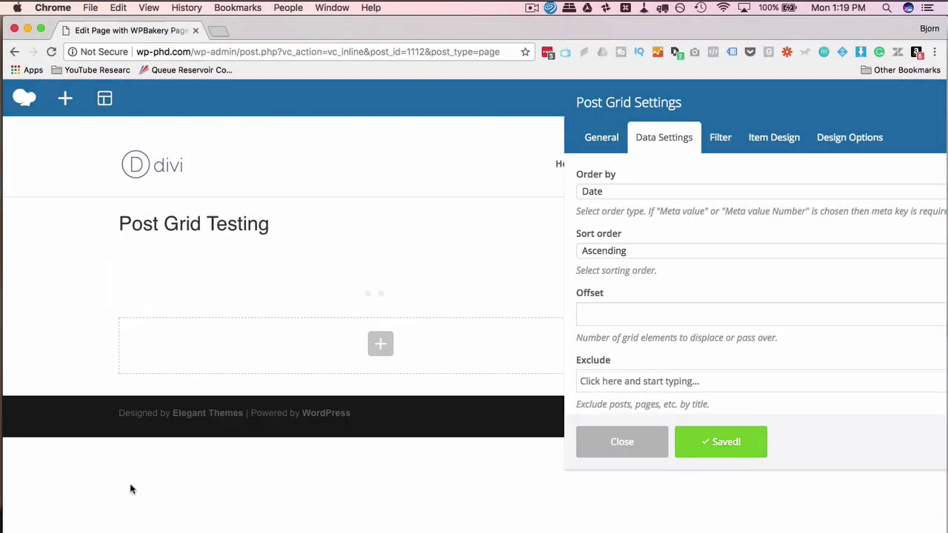
click(134, 503)
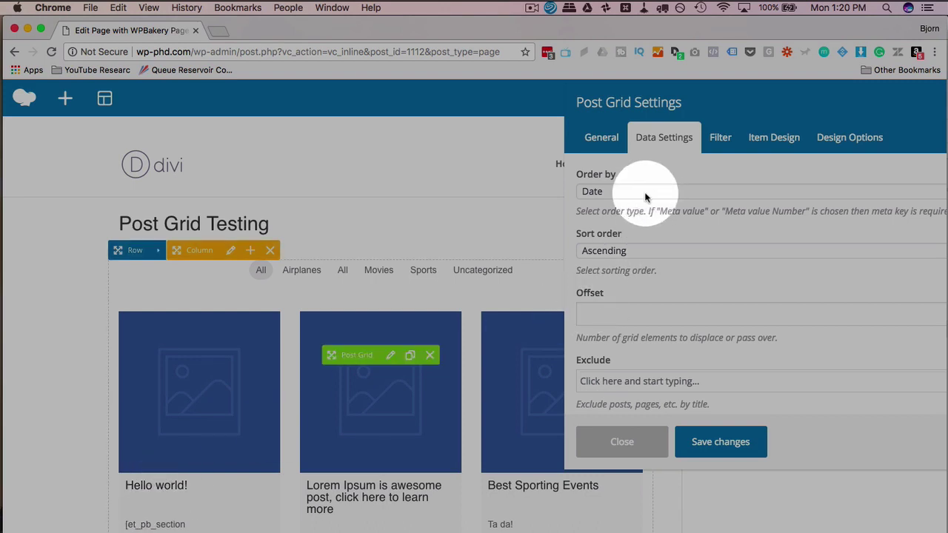
Return the post grid's sort order to Descending and save the changes.
click(617, 251)
click(585, 238)
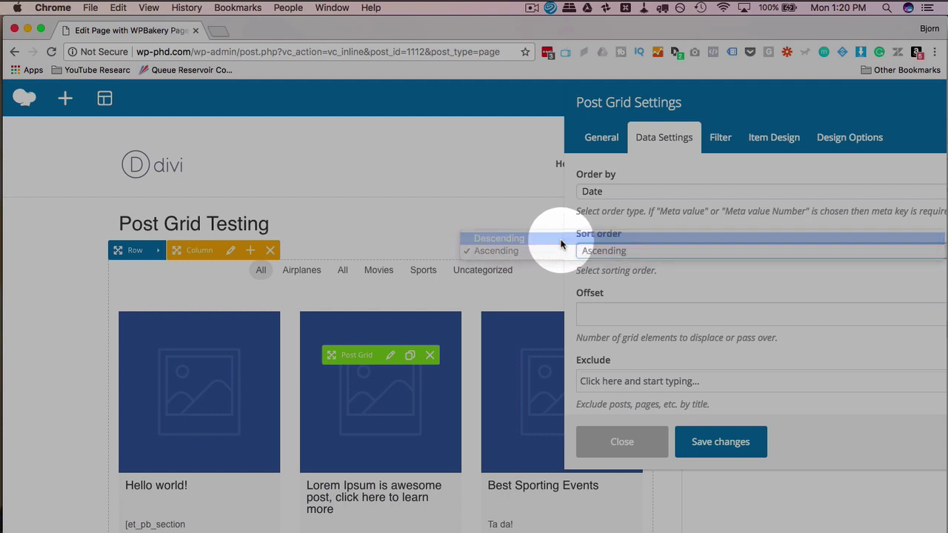
click(705, 439)
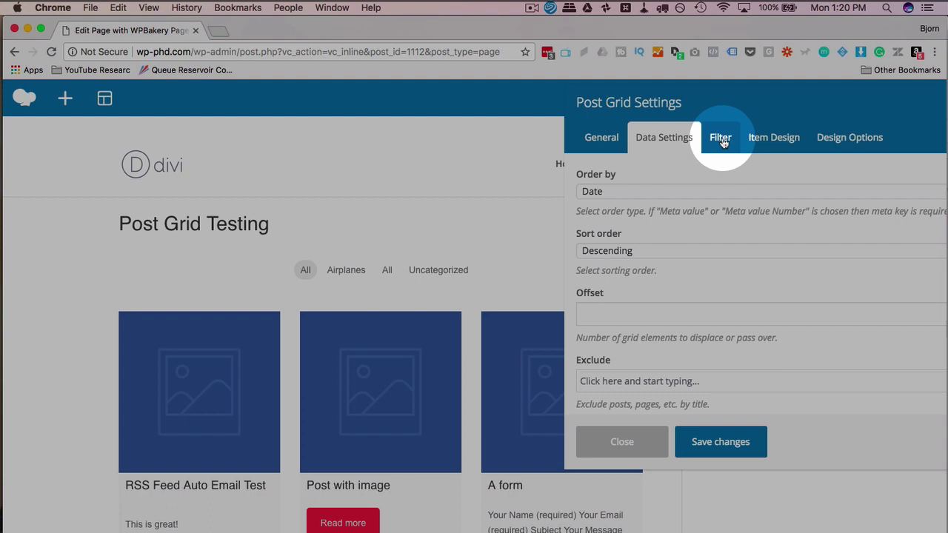
Review the Filter by choices in the post grid's filter settings, keeping Categories(category).
click(721, 141)
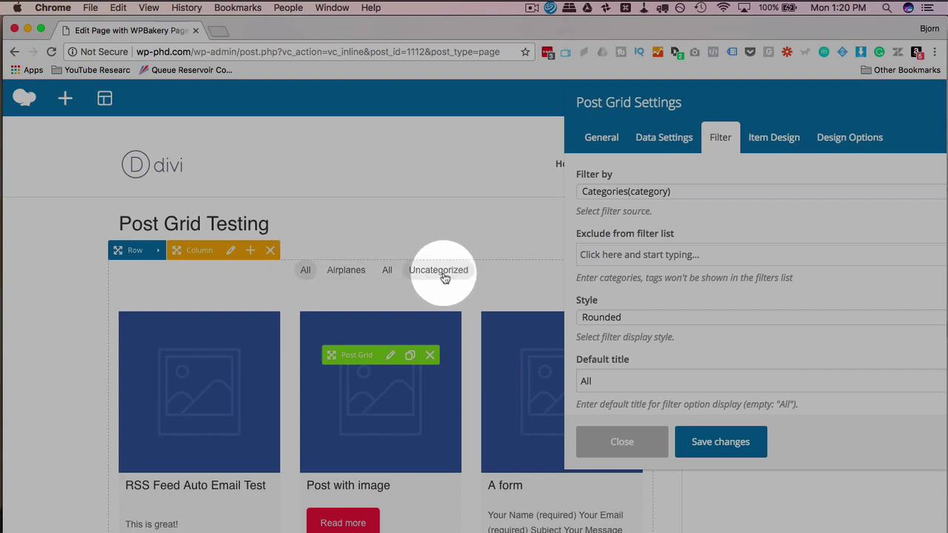
click(651, 194)
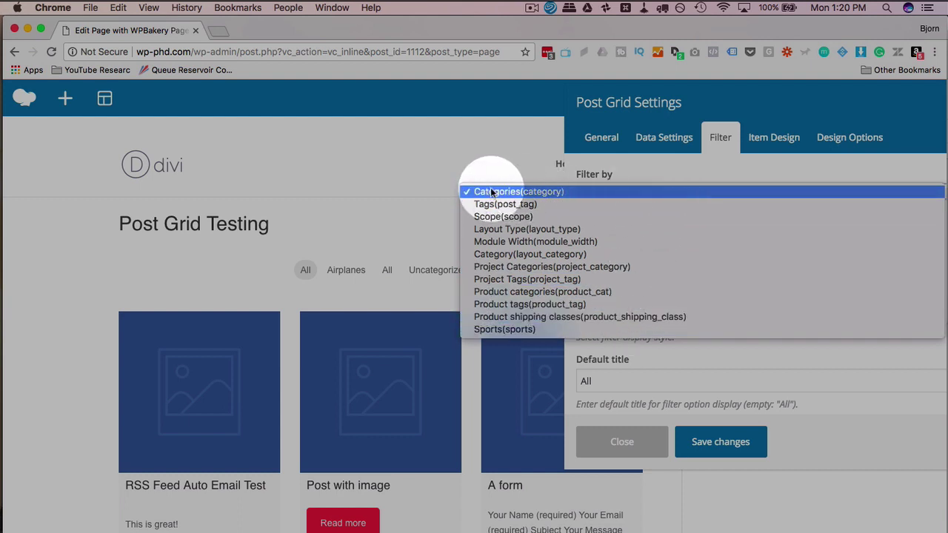
click(526, 194)
Set the filter style to Rounded Filled and its default title to All Posts.
scroll(645, 247, down, 1)
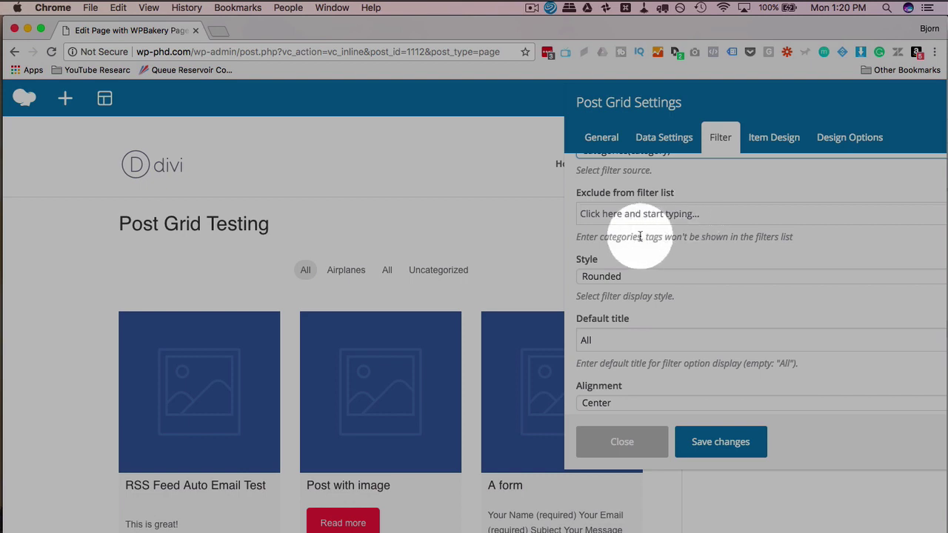
scroll(645, 249, down, 1)
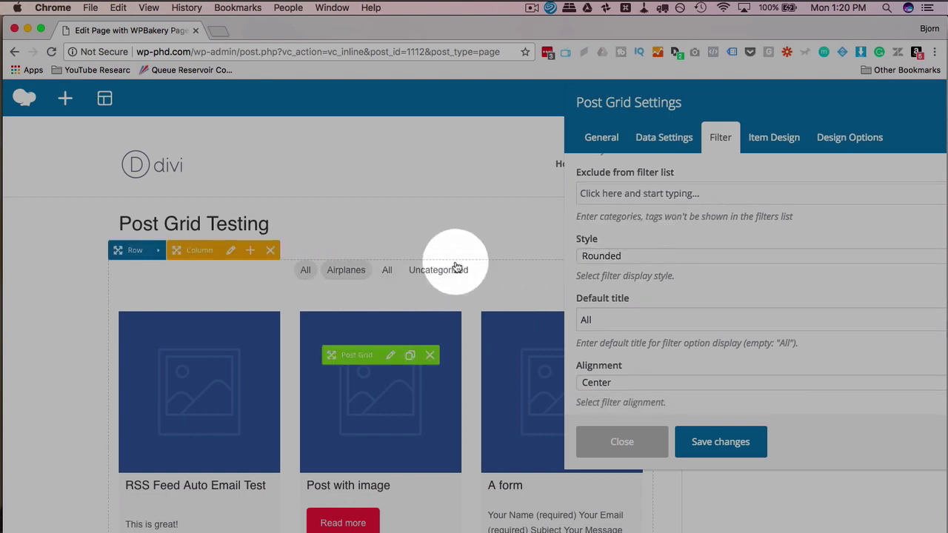
click(594, 256)
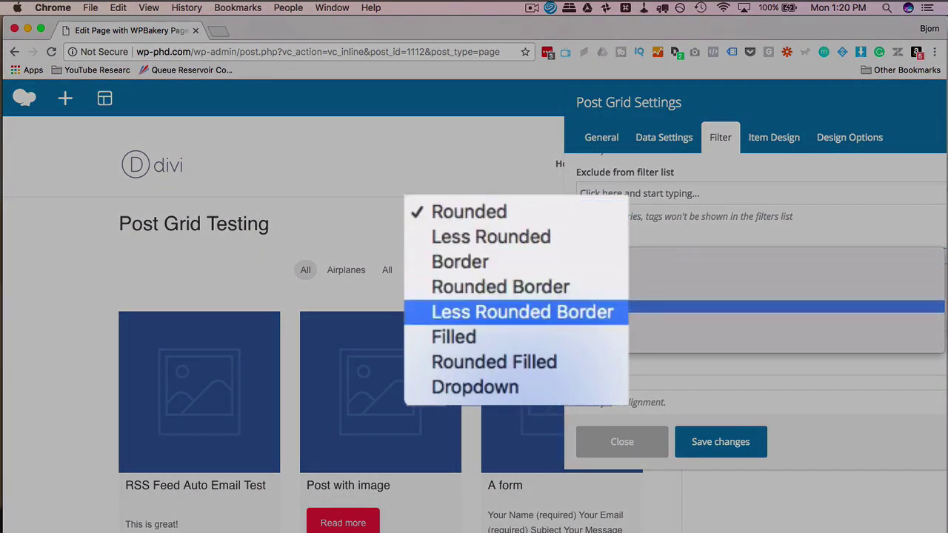
click(611, 330)
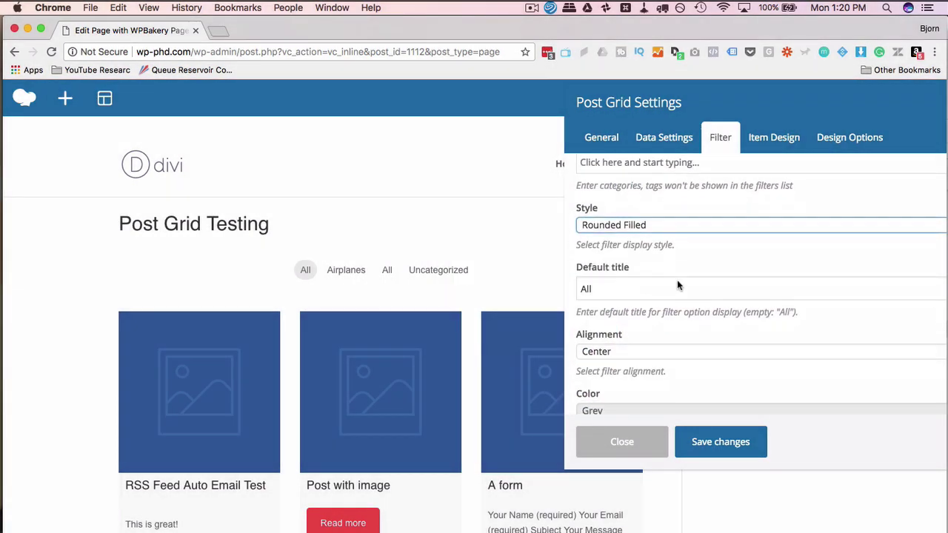
scroll(674, 282, down, 2)
click(592, 259)
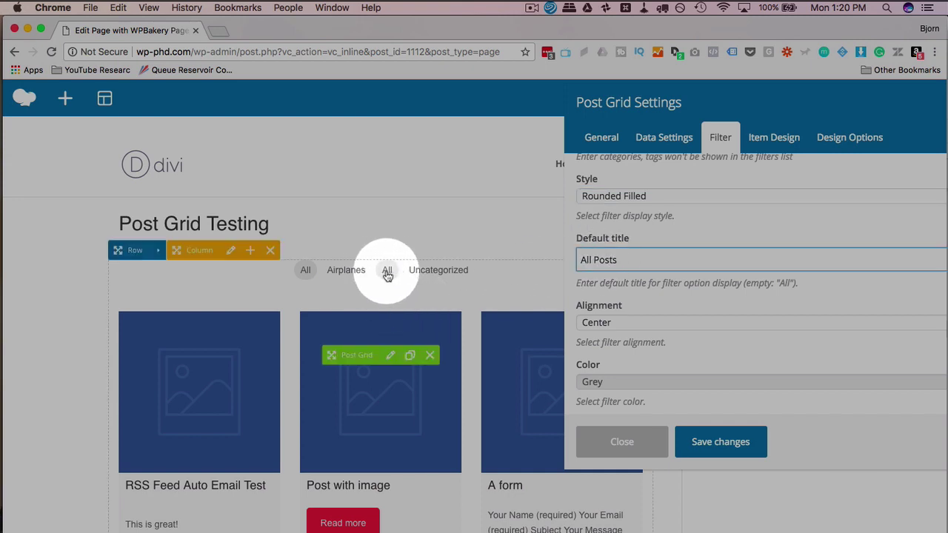
Review the filter's alignment choices, keeping Center.
scroll(625, 296, down, 1)
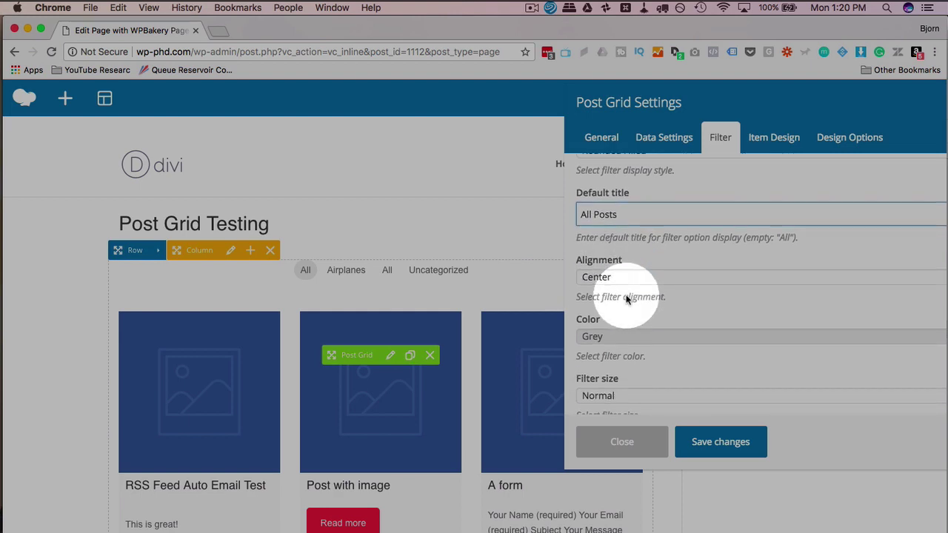
click(601, 285)
click(642, 256)
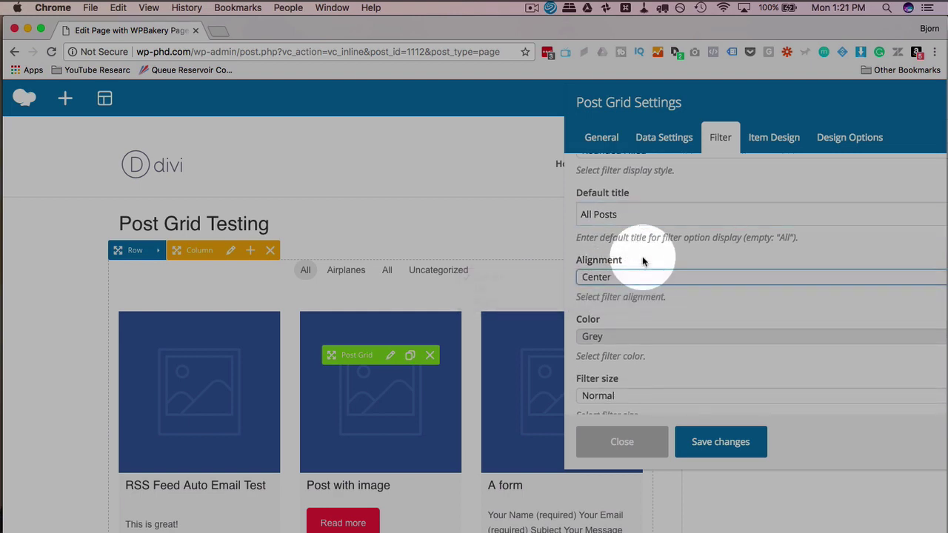
Set the filter color to Green and the filter size to Large, and save the changes.
scroll(630, 264, down, 1)
click(624, 327)
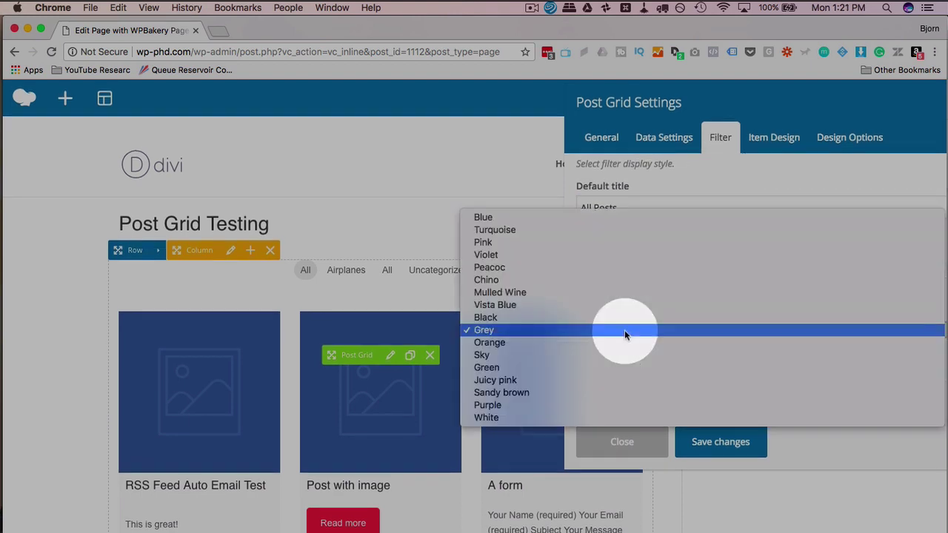
click(621, 367)
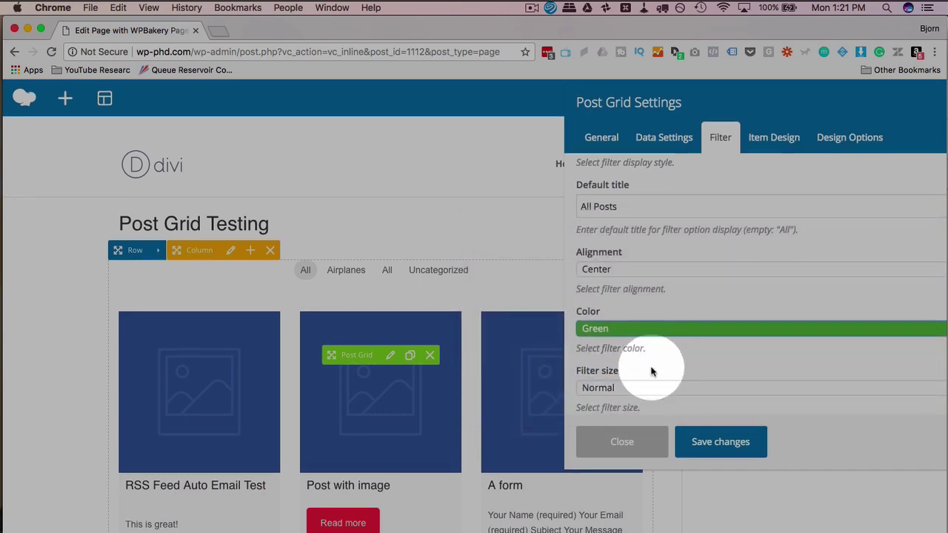
click(642, 387)
click(638, 400)
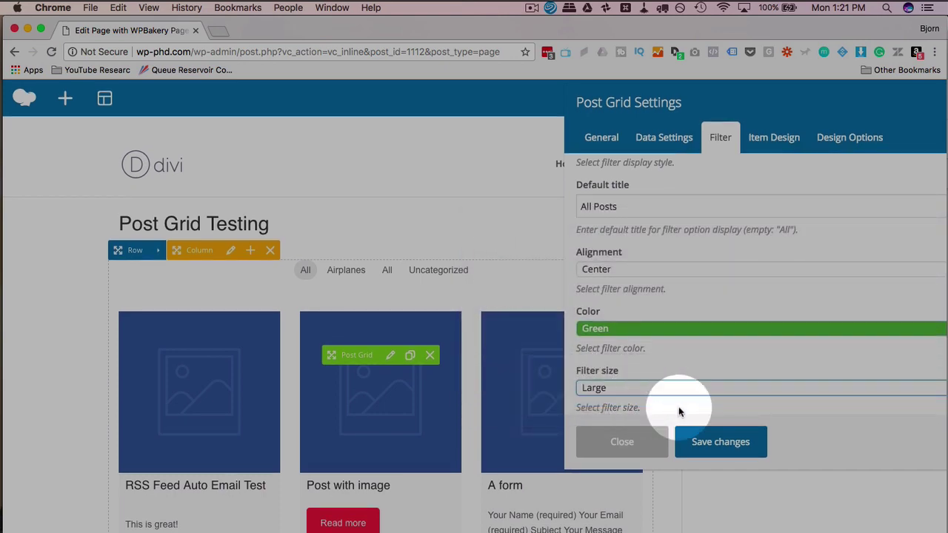
click(718, 442)
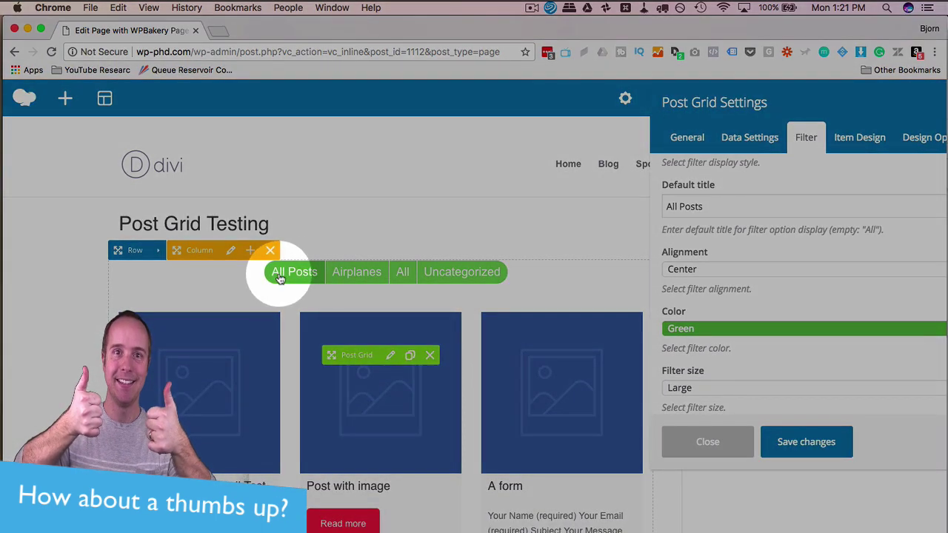
Test the Airplanes, All and Uncategorized filters in the preview, ending on All Posts.
click(361, 280)
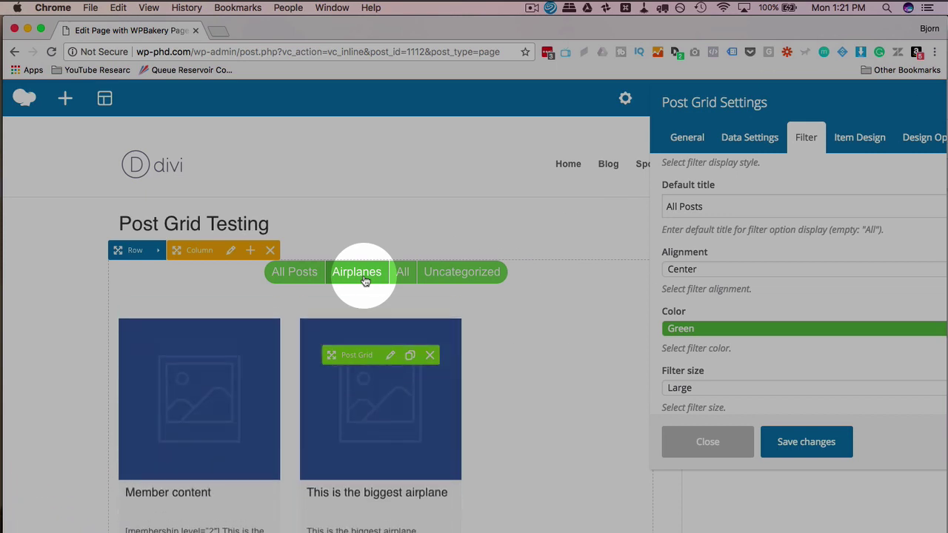
click(404, 274)
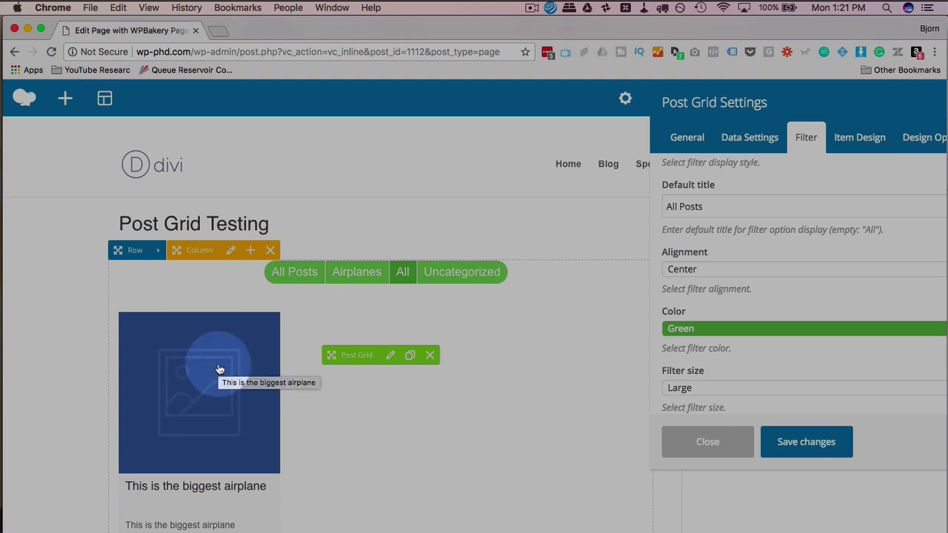
click(453, 274)
click(294, 273)
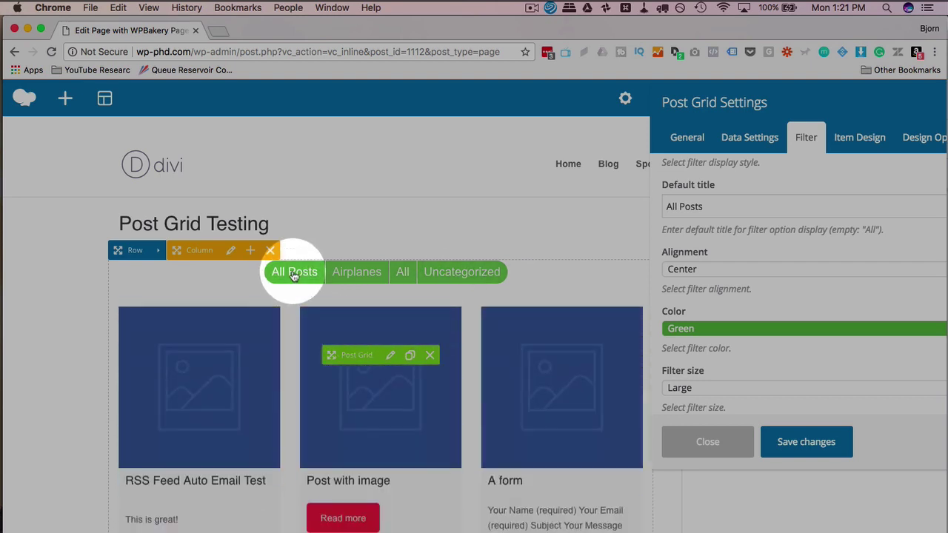
Reposition the settings window, open the item design settings and examine the current grid items in the preview.
drag(825, 126, 705, 130)
click(661, 163)
mouse_move(338, 317)
scroll(170, 244, down, 2)
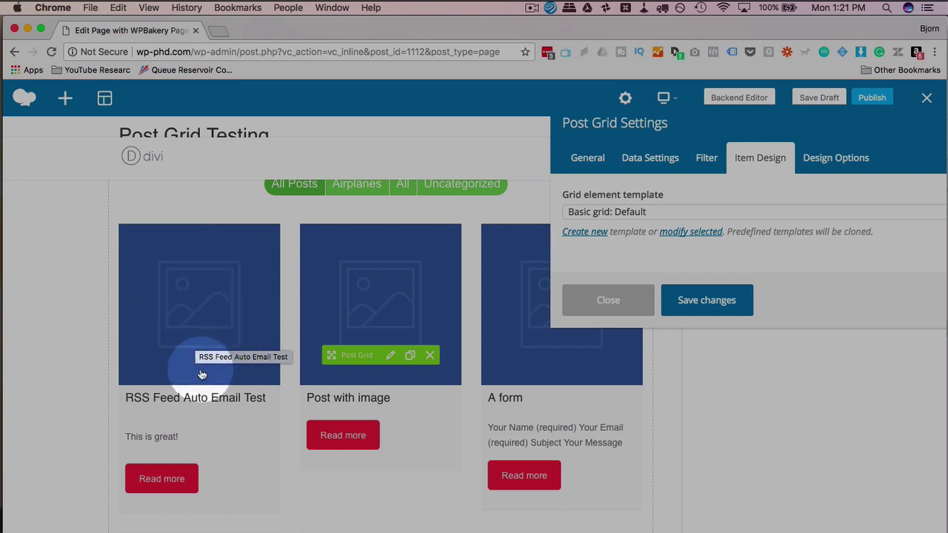
scroll(201, 374, down, 2)
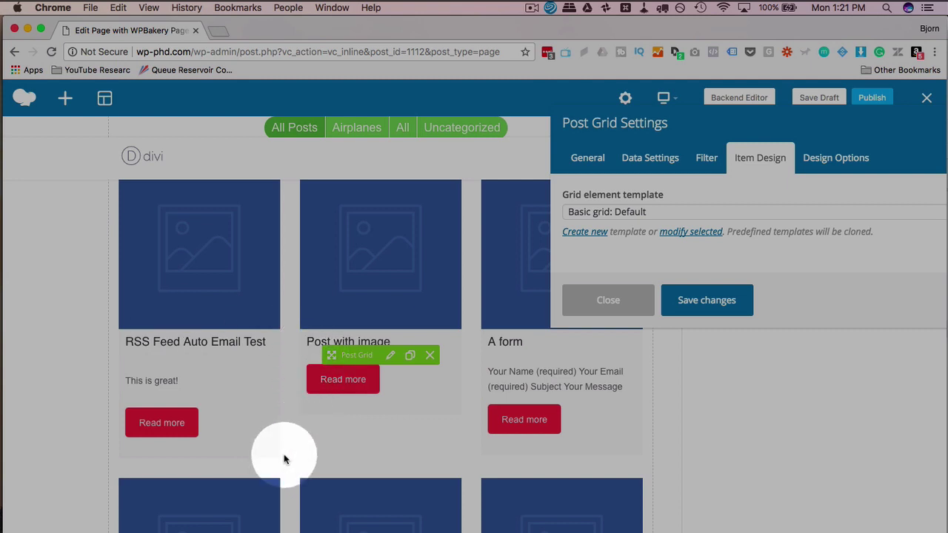
Apply the Basic grid: Vertical flip element template, save the changes and check the items' flip effect in the preview.
click(607, 213)
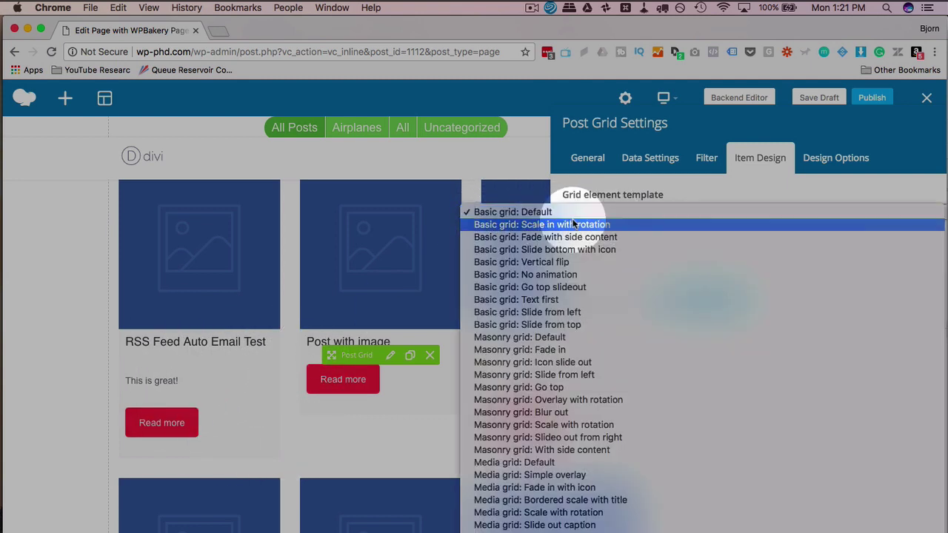
click(589, 262)
click(707, 300)
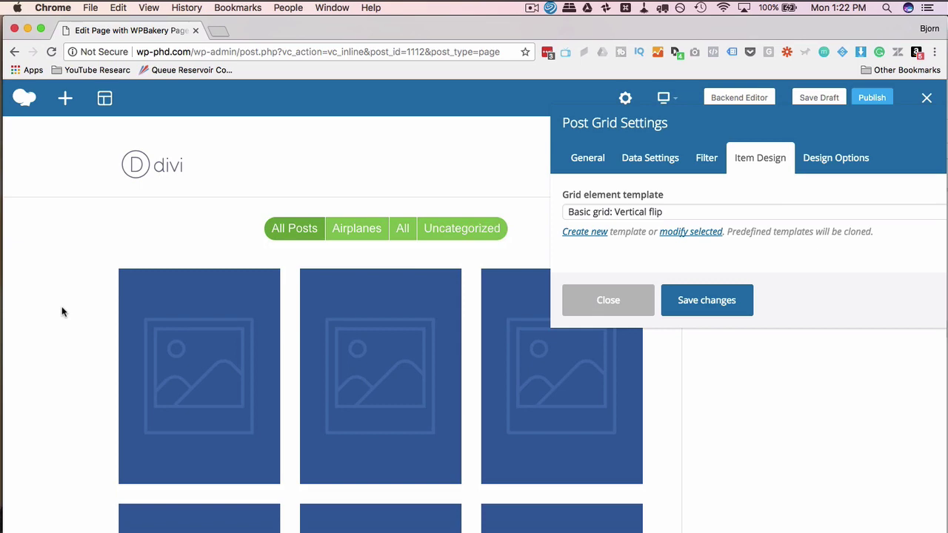
scroll(67, 312, down, 2)
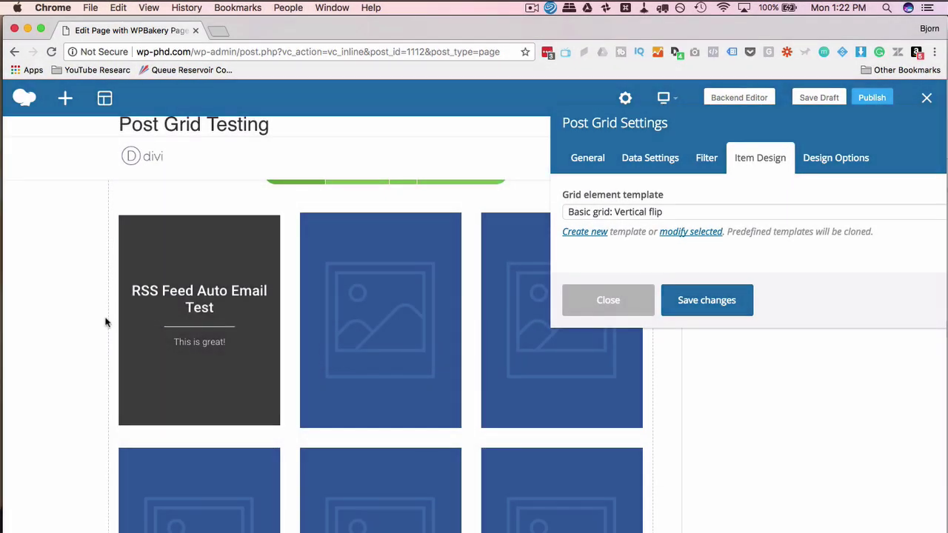
mouse_move(183, 326)
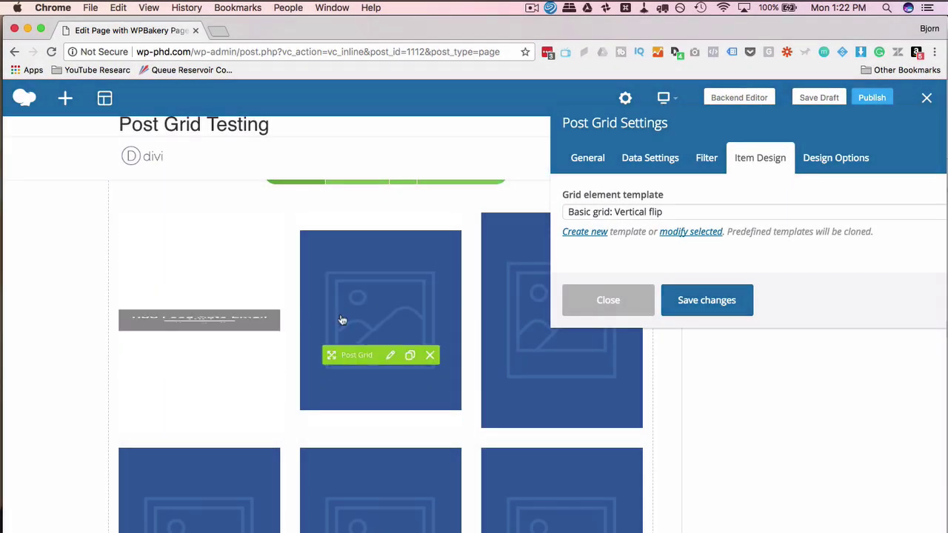
mouse_move(539, 336)
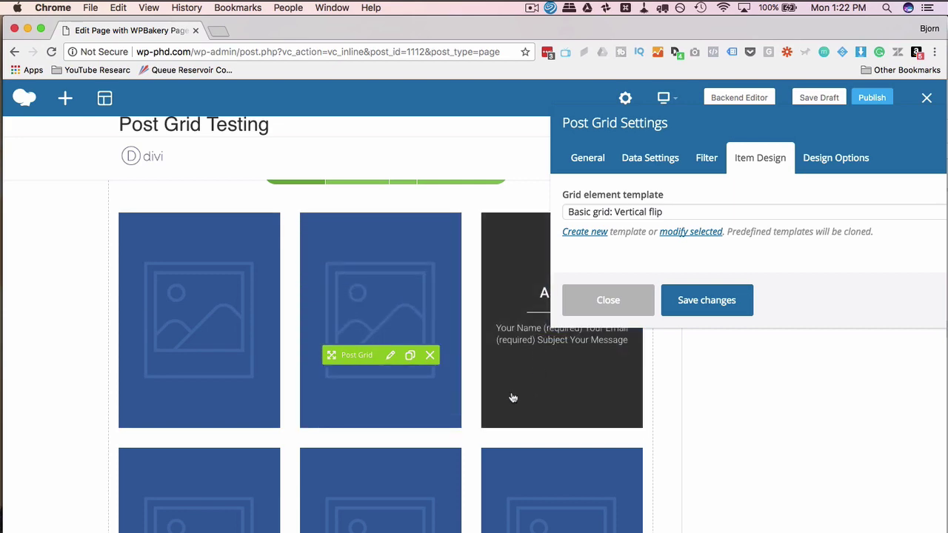
Set the grid element template to Basic grid: Go top slideout, save the changes and check the preview.
click(694, 212)
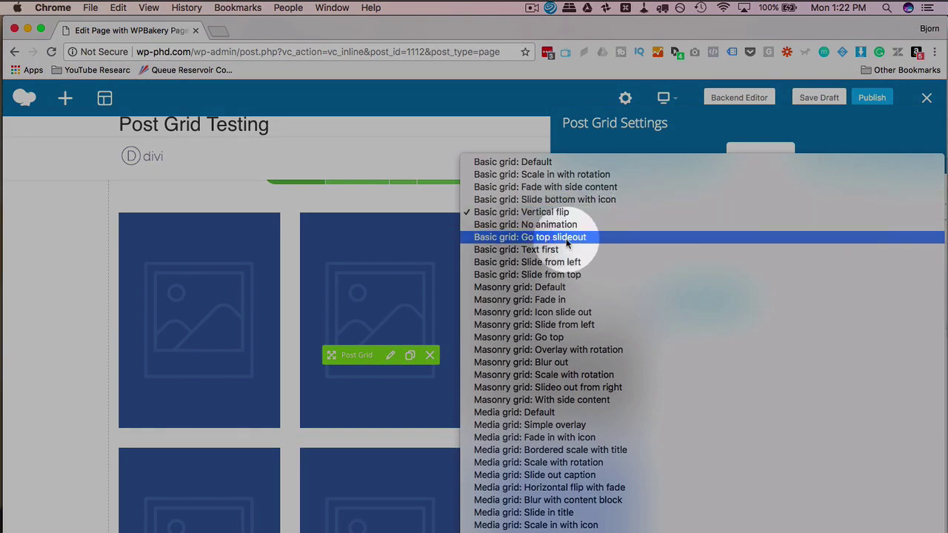
click(562, 237)
click(697, 301)
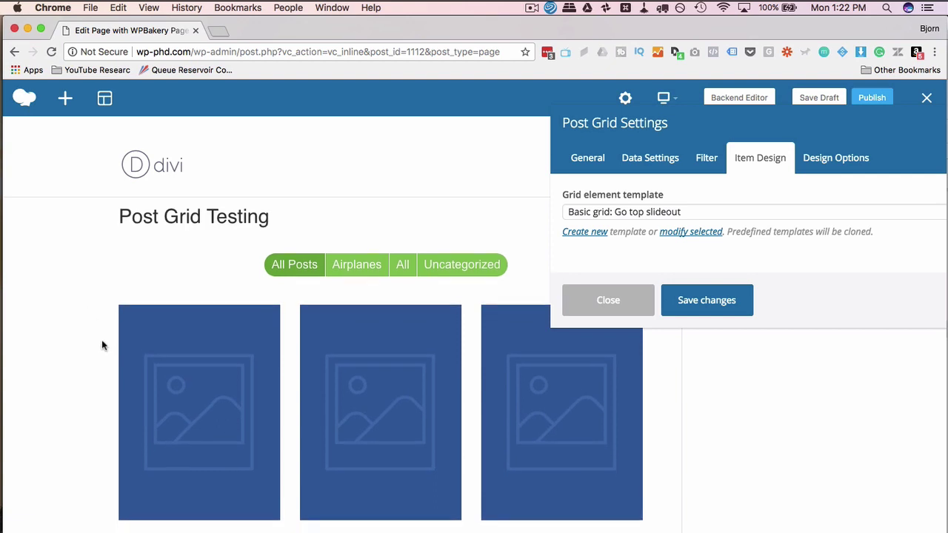
scroll(178, 328, down, 3)
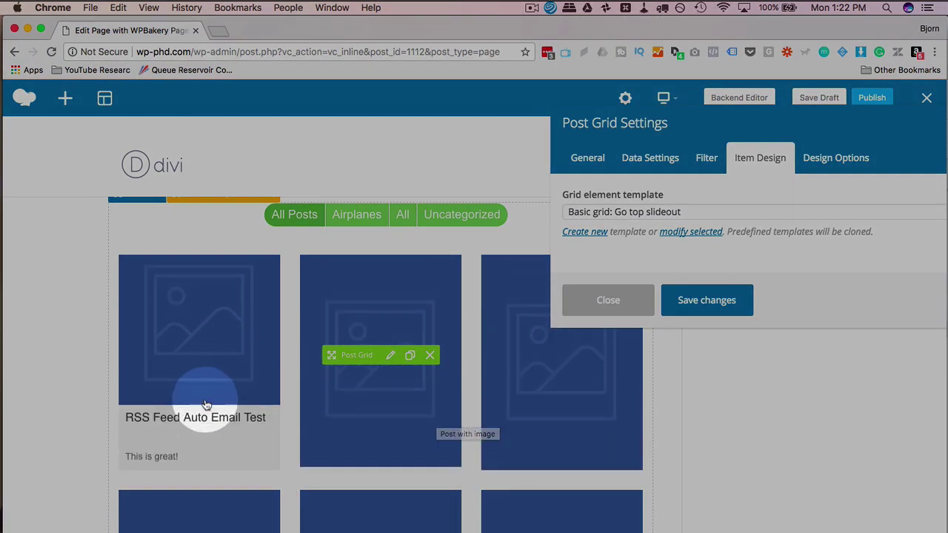
Review the other grid element templates, keeping Basic grid: Go top slideout, and open the post grid's design options.
click(623, 222)
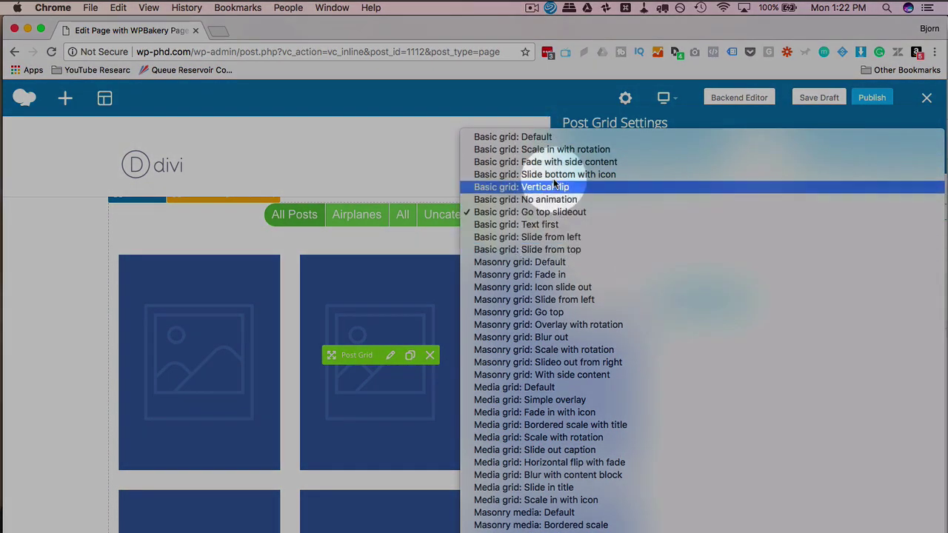
scroll(581, 331, down, 3)
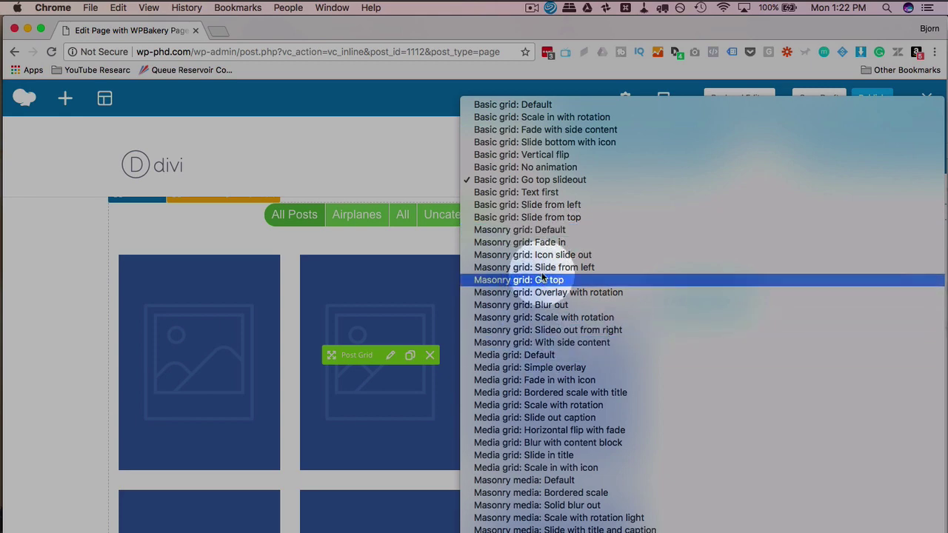
click(522, 180)
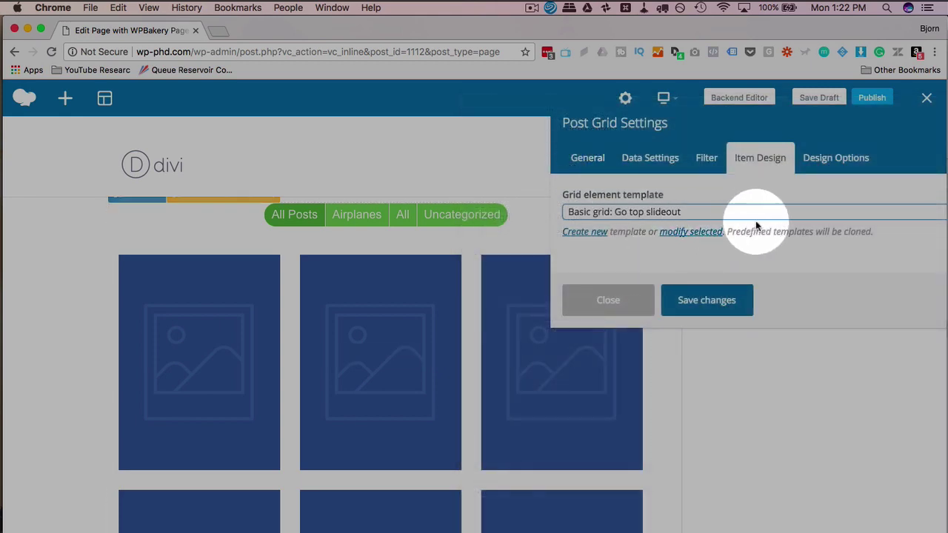
click(830, 170)
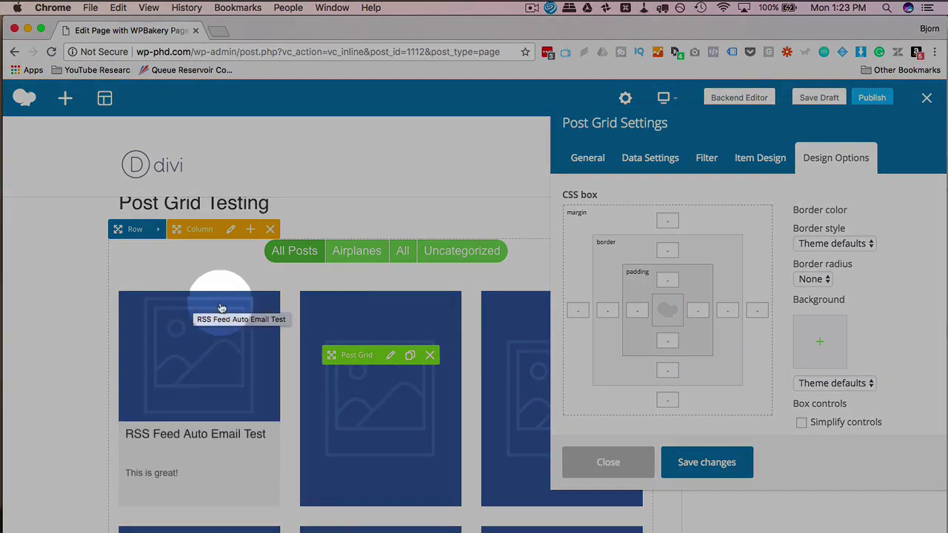
Close the post grid's settings and split the row containing the grid into a 2/3 + 1/3 column layout.
click(635, 463)
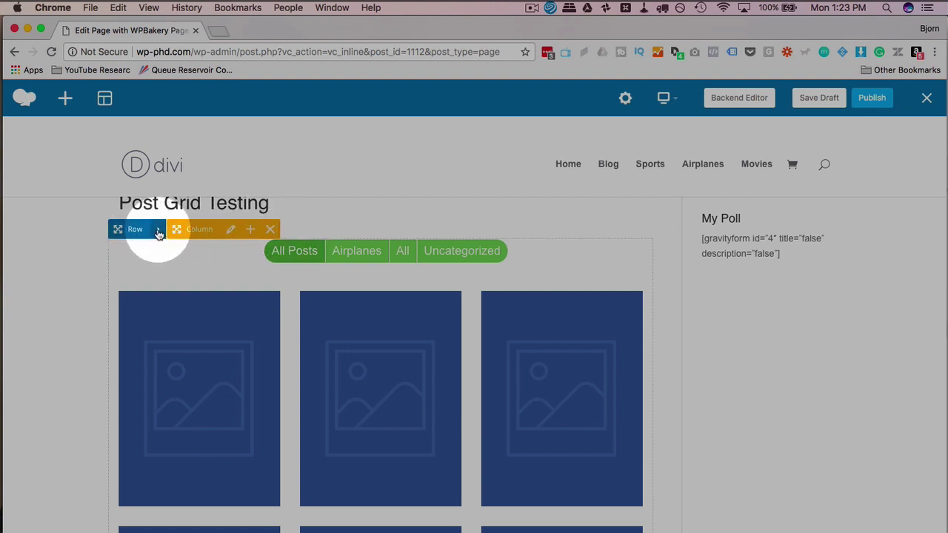
click(180, 231)
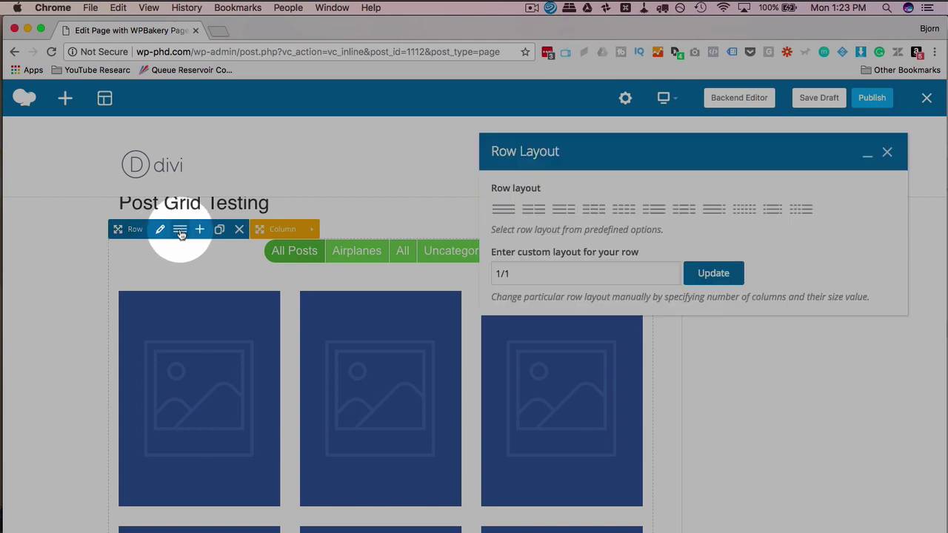
click(535, 211)
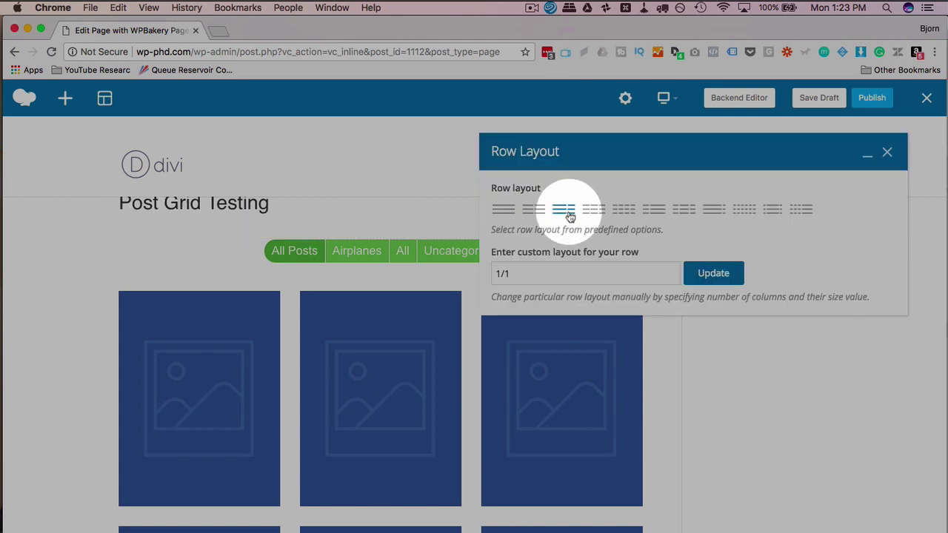
click(734, 275)
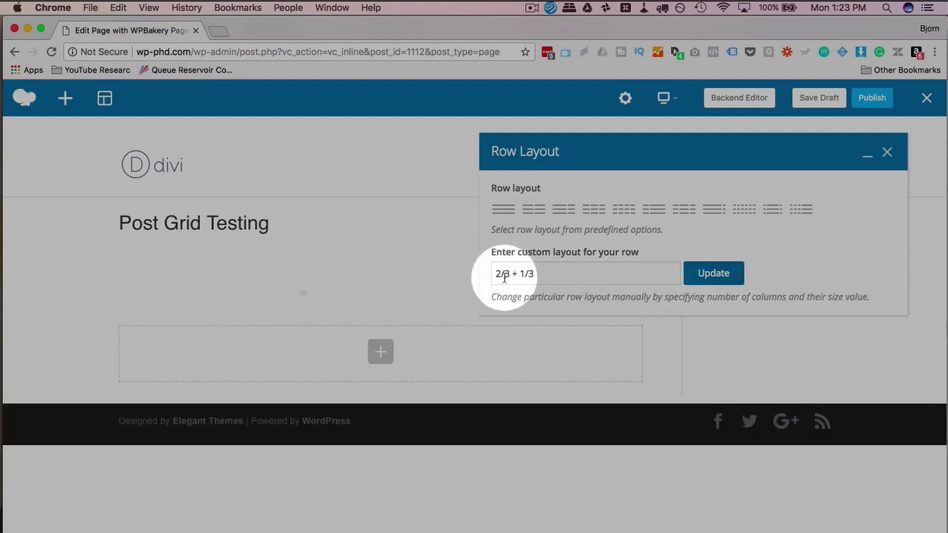
click(564, 211)
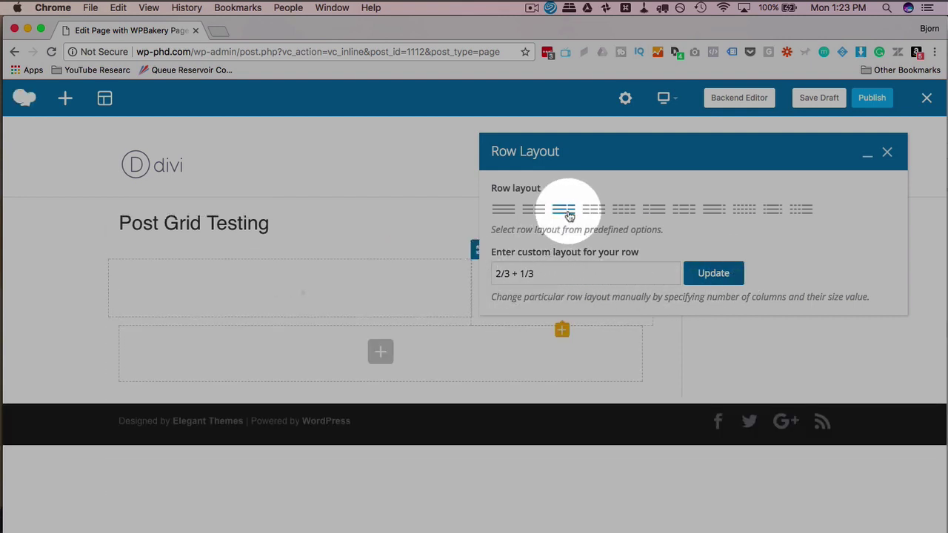
click(874, 154)
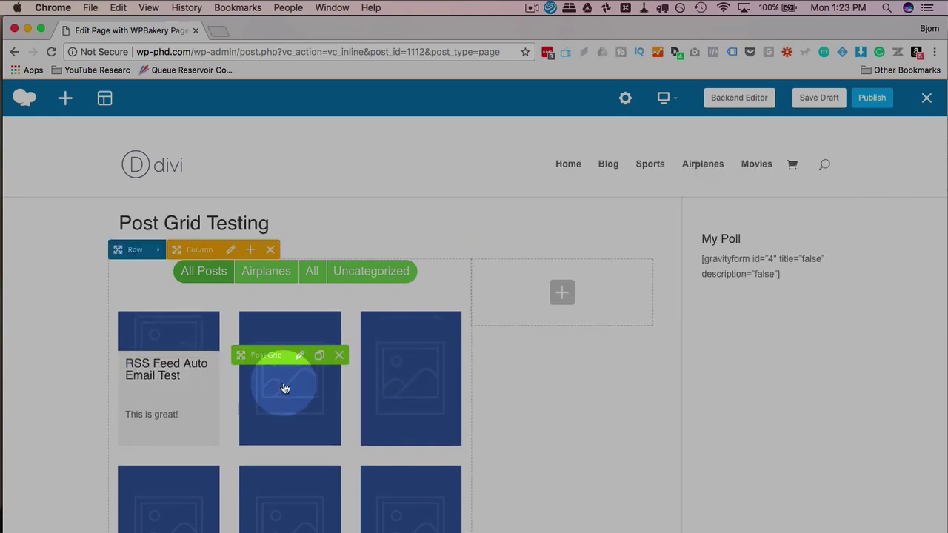
Move the post grid from the wide column into the row's empty 1/3 column and check the preview.
click(545, 314)
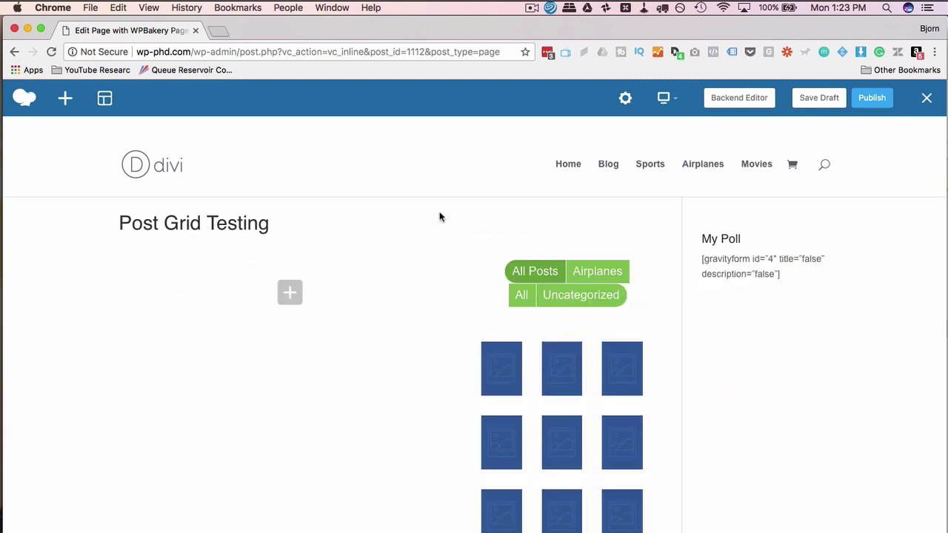
scroll(439, 217, down, 1)
scroll(439, 217, down, 1)
Set the row's custom layout to 1/2 + 1/2, update it and close the row layout settings.
mouse_move(511, 273)
mouse_down()
mouse_move(624, 274)
mouse_move(546, 334)
mouse_move(629, 336)
mouse_move(495, 342)
mouse_move(297, 296)
mouse_move(148, 247)
mouse_up()
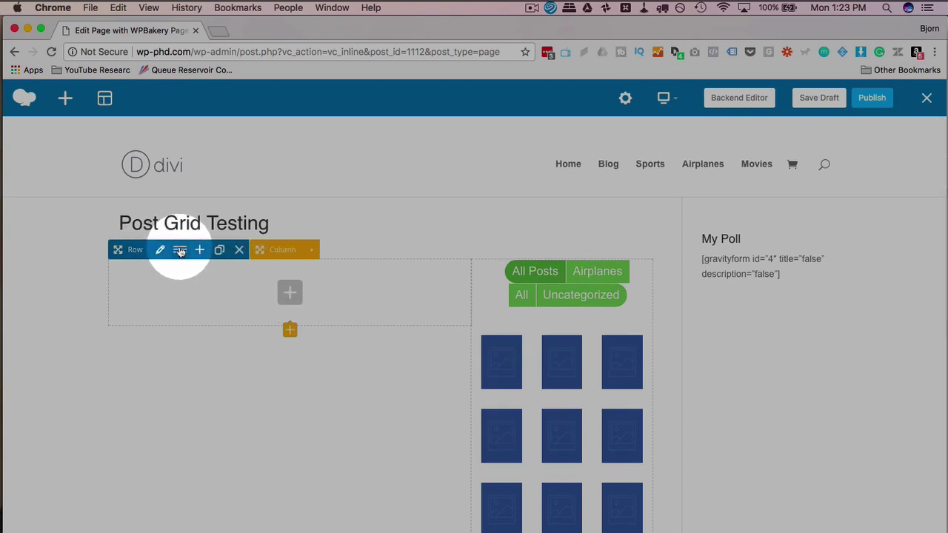
click(180, 249)
click(539, 212)
click(707, 272)
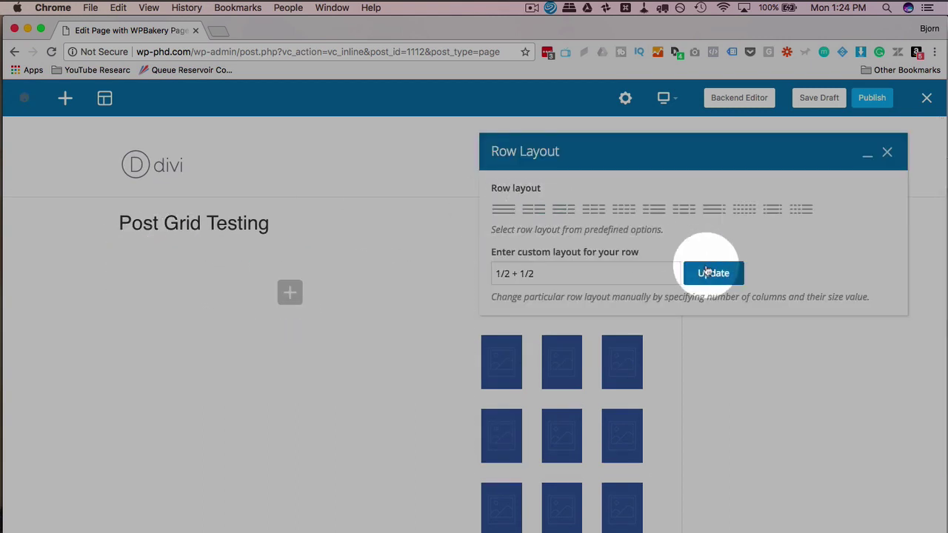
click(845, 174)
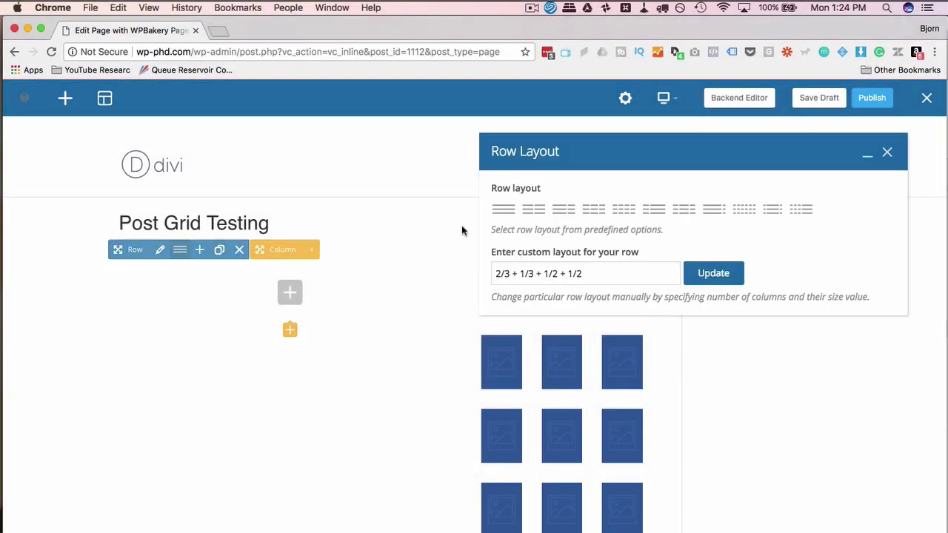
click(526, 211)
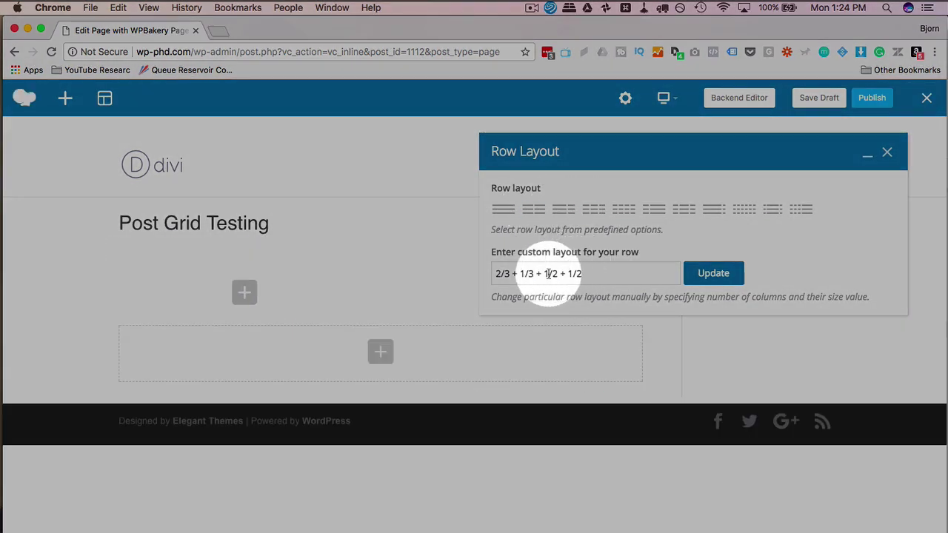
drag(544, 273, 467, 276)
click(704, 281)
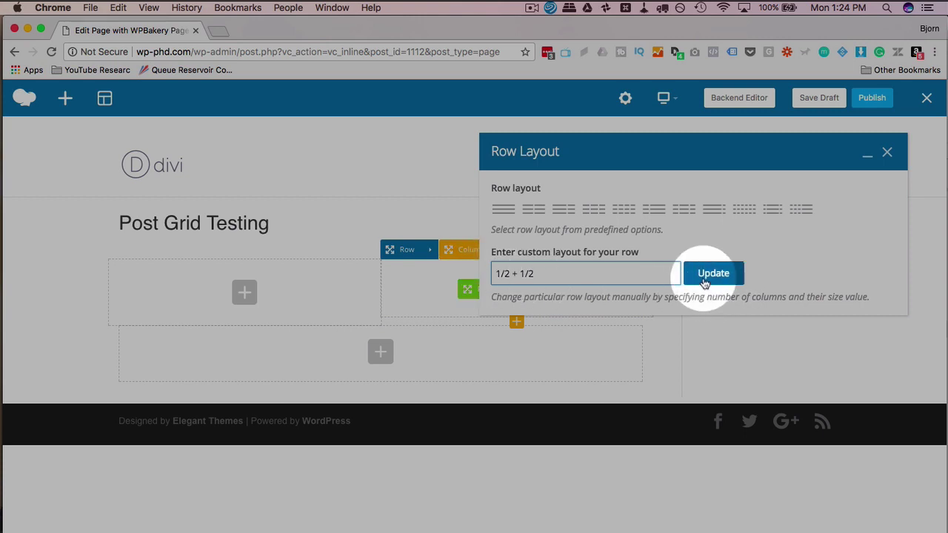
mouse_move(546, 273)
mouse_down()
mouse_move(469, 279)
mouse_move(498, 272)
mouse_move(461, 269)
mouse_move(559, 271)
mouse_up()
click(700, 278)
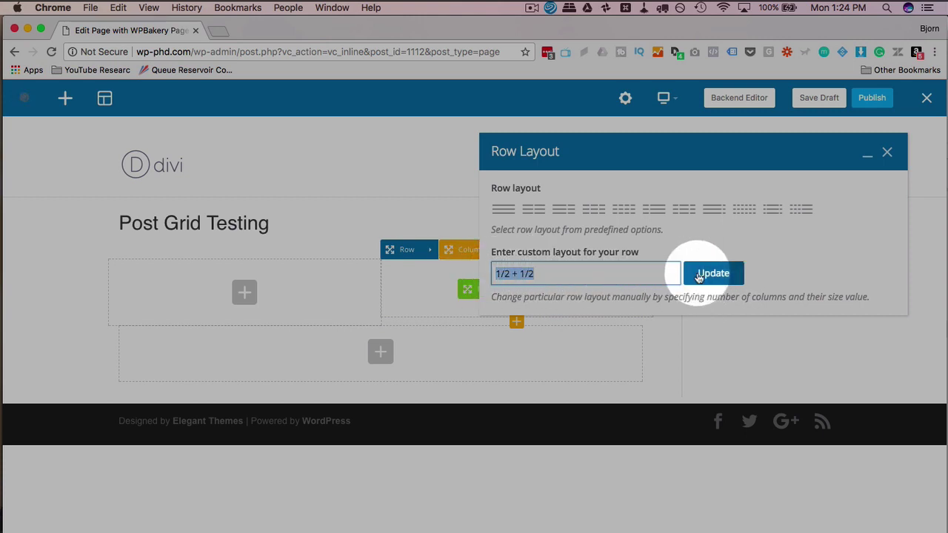
click(887, 152)
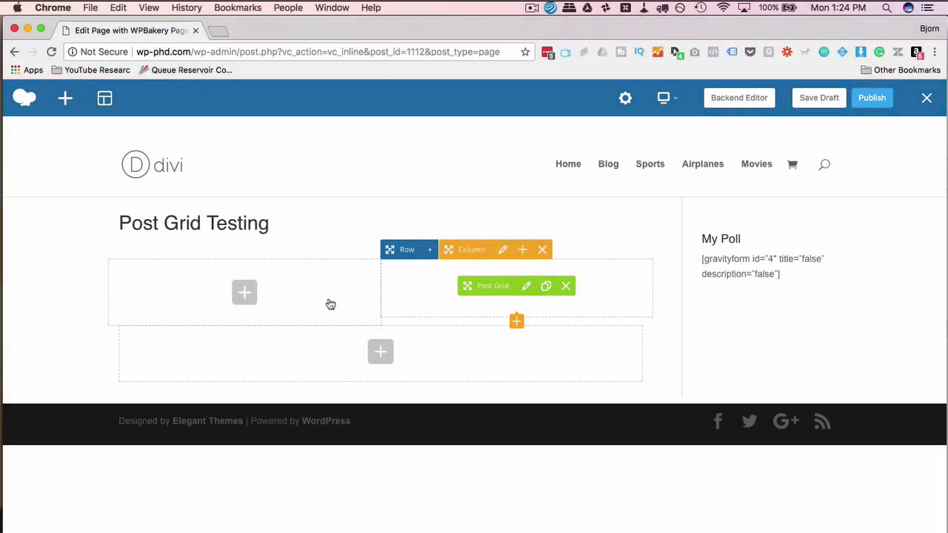
Search the elements for "grid" and add a Post Masonry Grid to the row's empty first column.
click(244, 291)
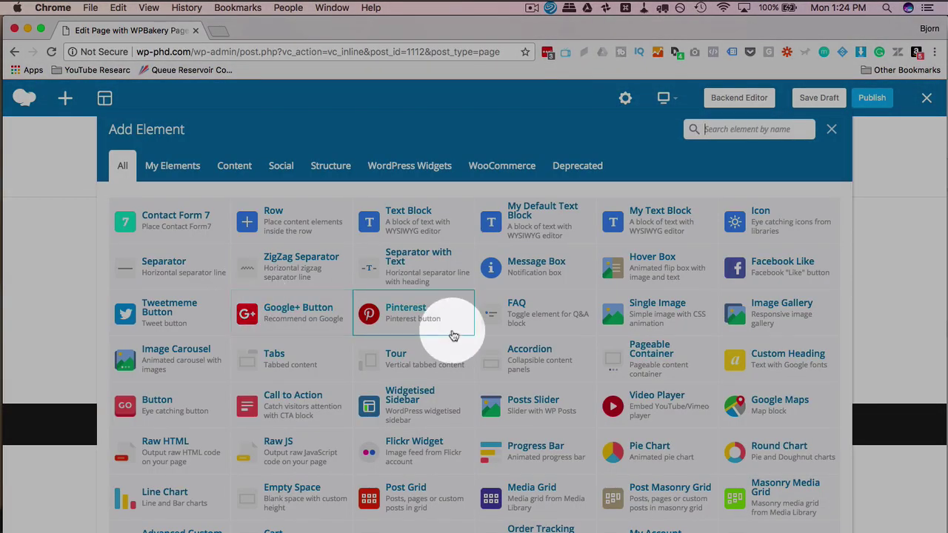
click(724, 128)
text(gri)
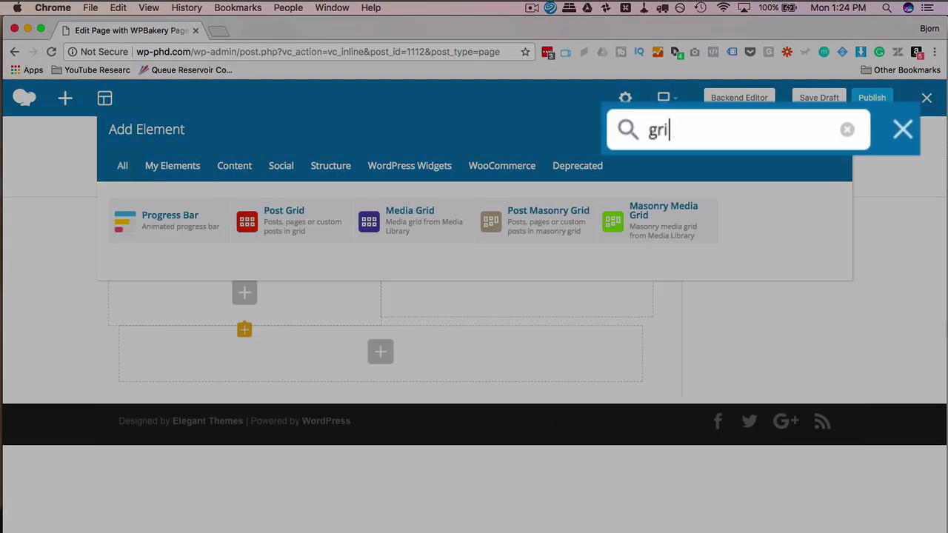
text(d)
click(415, 222)
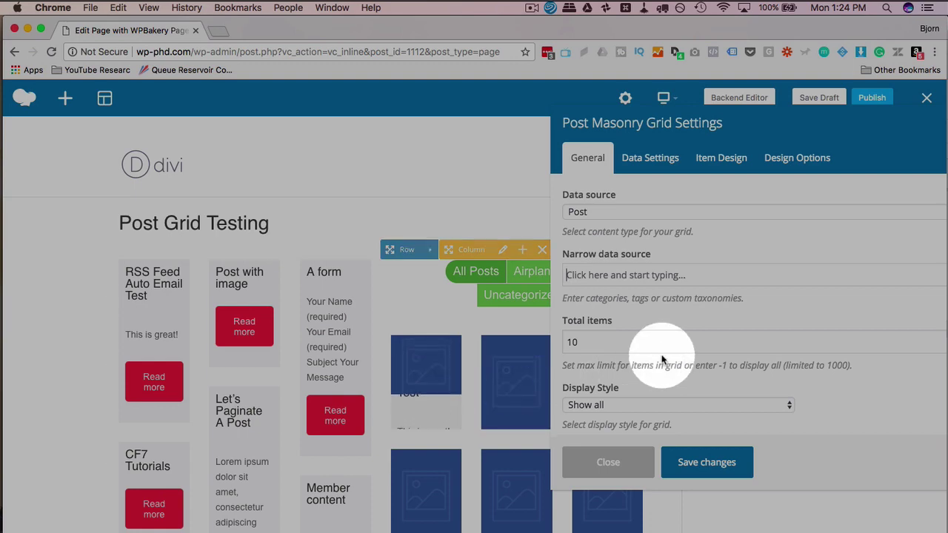
Enable the masonry grid's filter and set its initial loading animation to Fade In.
scroll(662, 359, down, 3)
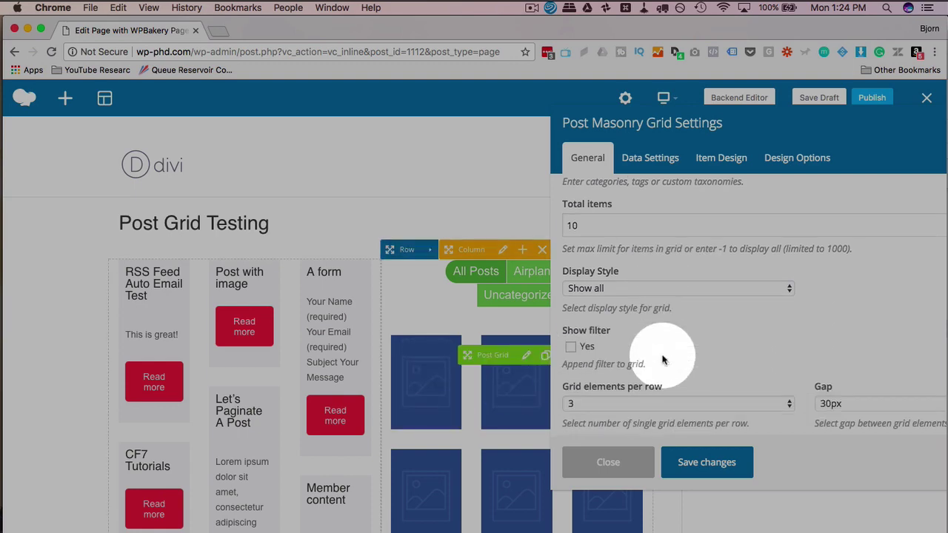
click(569, 338)
scroll(689, 315, down, 5)
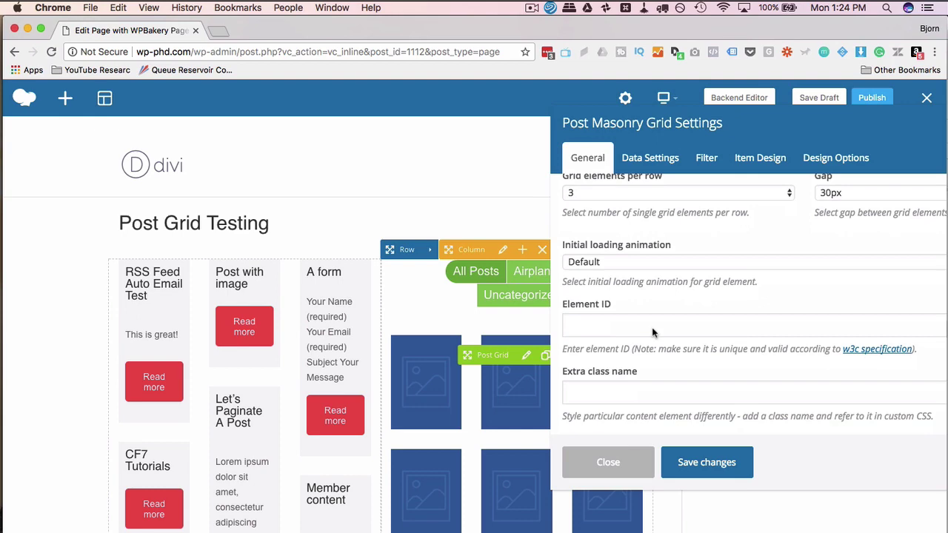
click(622, 261)
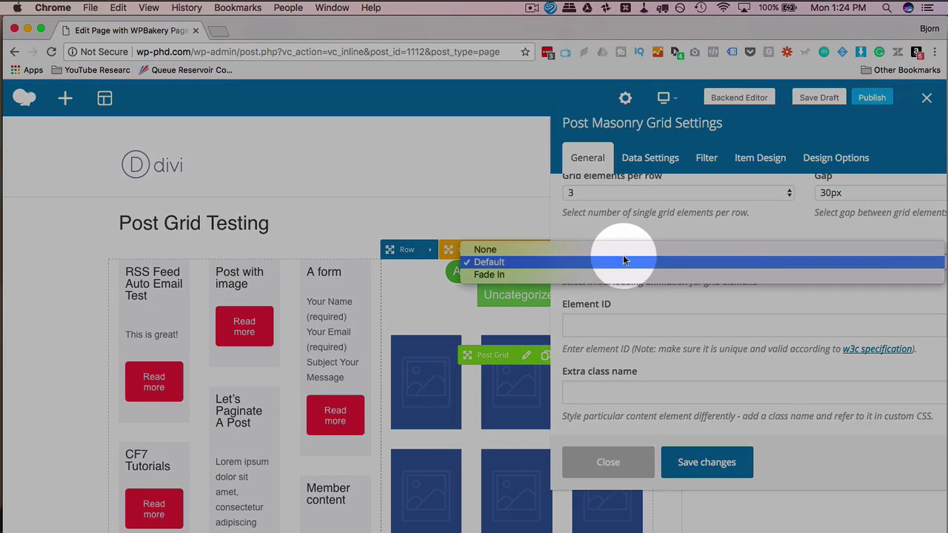
click(620, 272)
Set the masonry grid's display style to Load more button and look over its data settings.
scroll(637, 303, up, 3)
scroll(646, 307, up, 5)
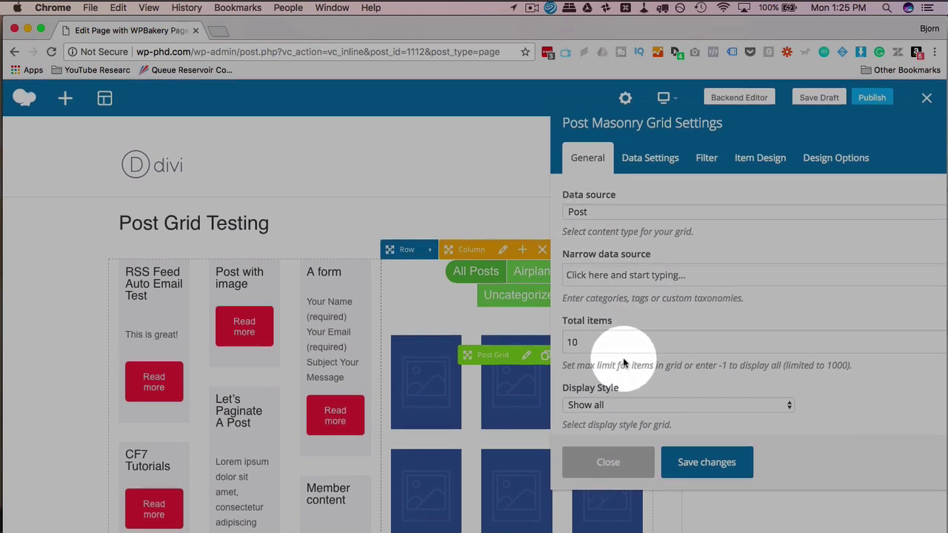
click(629, 405)
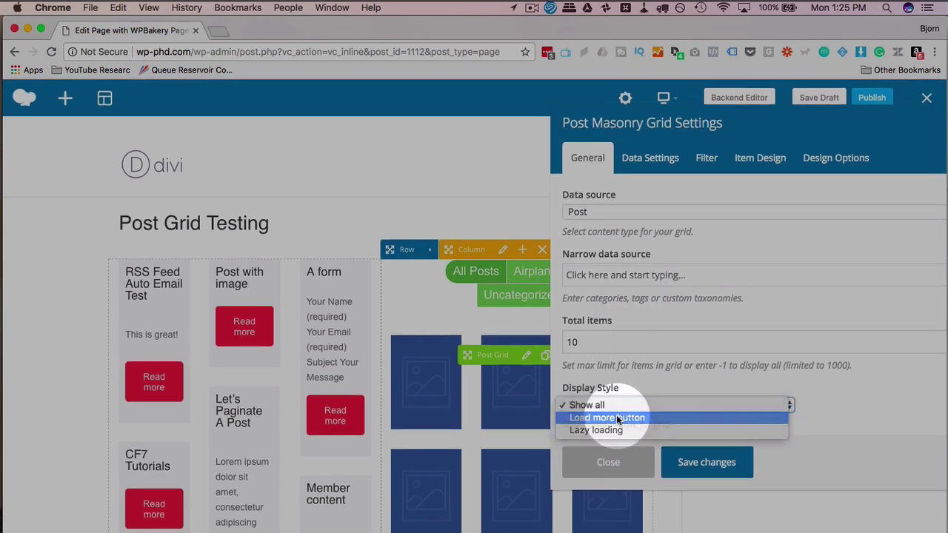
click(629, 417)
scroll(659, 391, down, 3)
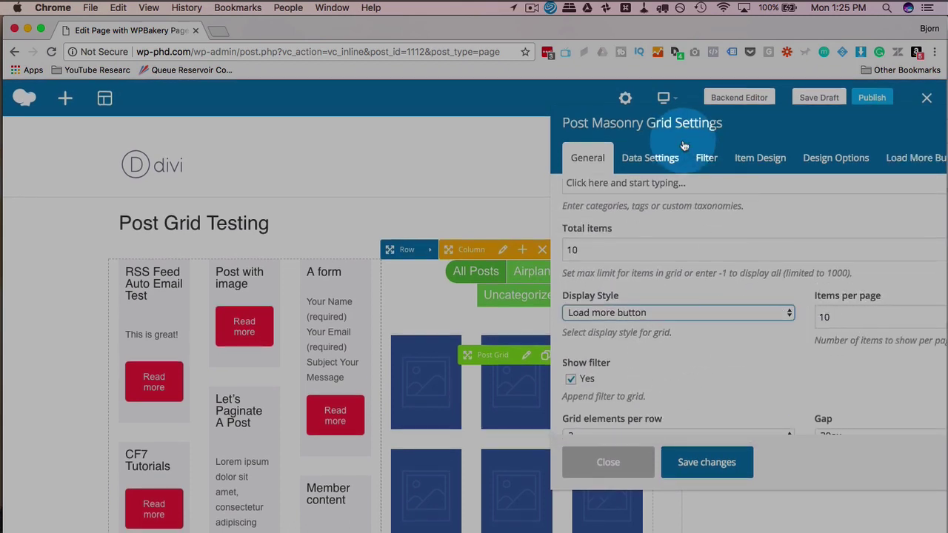
click(650, 169)
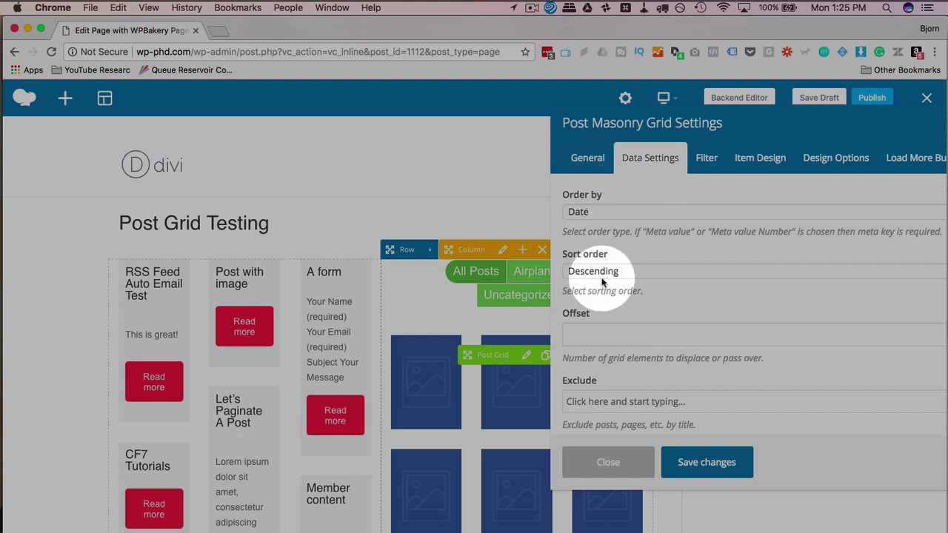
Set the masonry grid's filter style to Rounded Filled and its default title to All Posts.
click(706, 163)
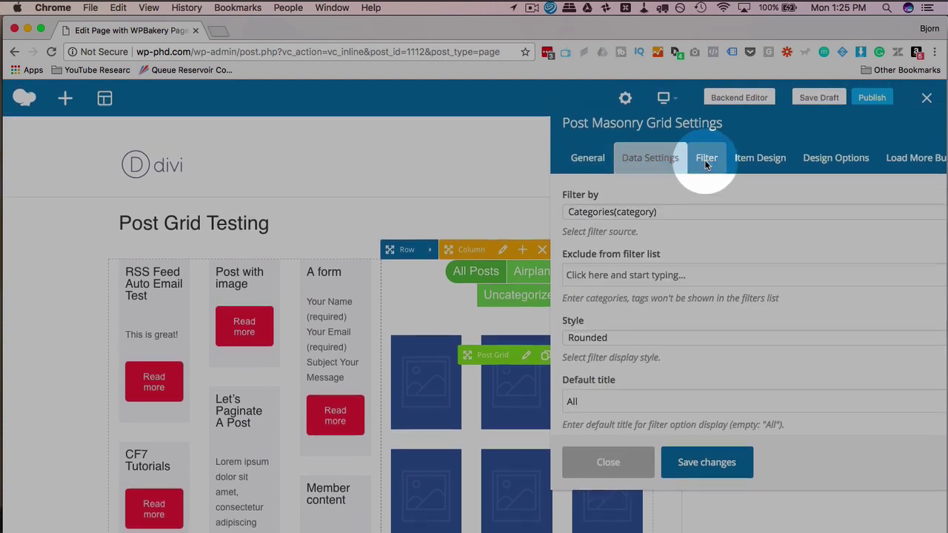
click(601, 338)
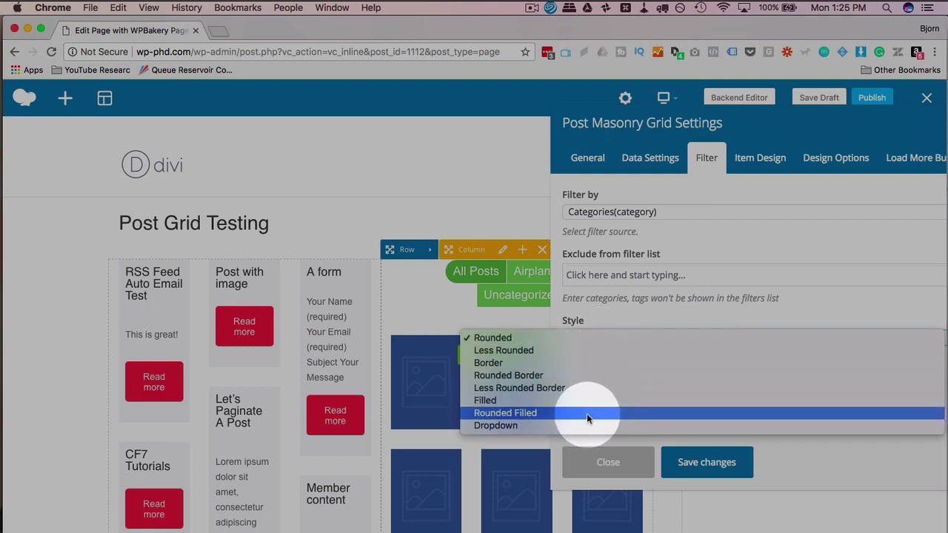
click(587, 413)
scroll(609, 378, down, 2)
click(603, 330)
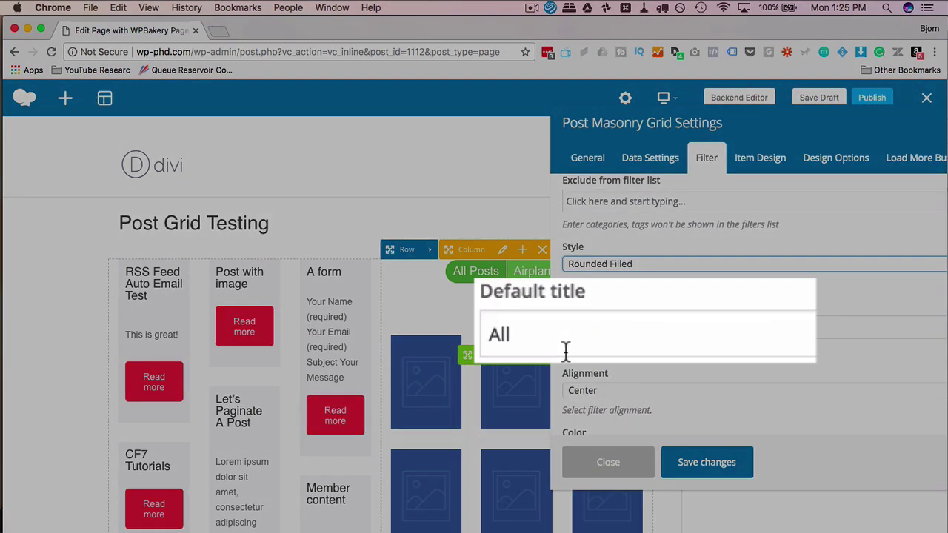
text(Posts)
Set the masonry grid's filter color to Orange and keep the filter size at Normal.
scroll(664, 324, down, 2)
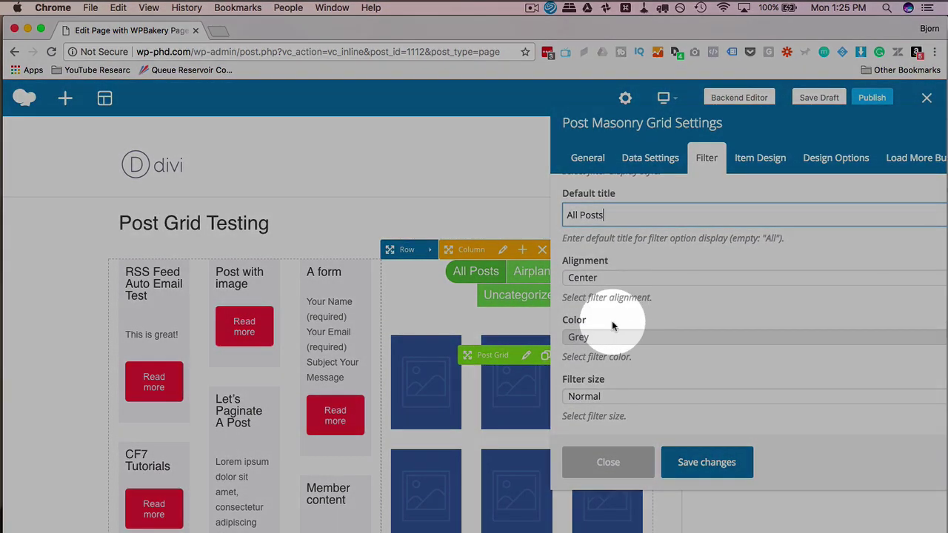
click(611, 337)
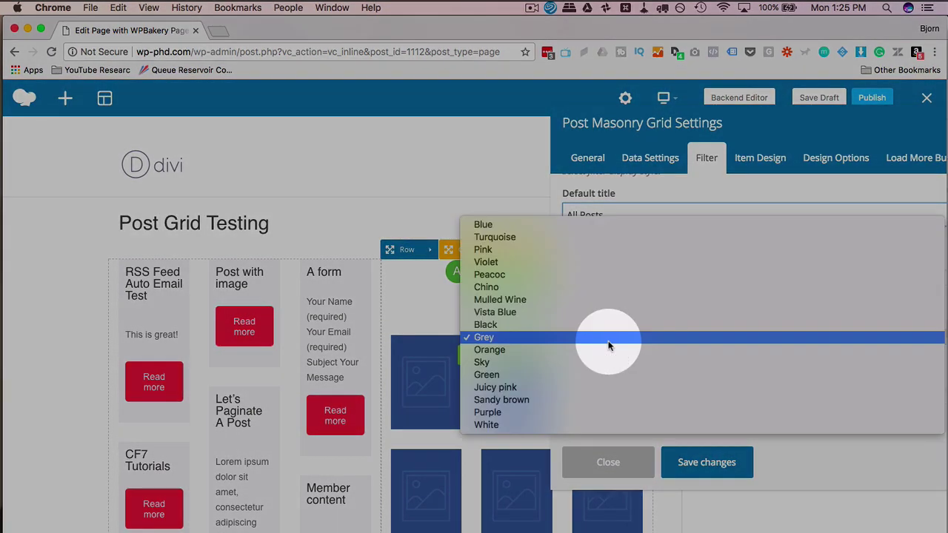
click(604, 350)
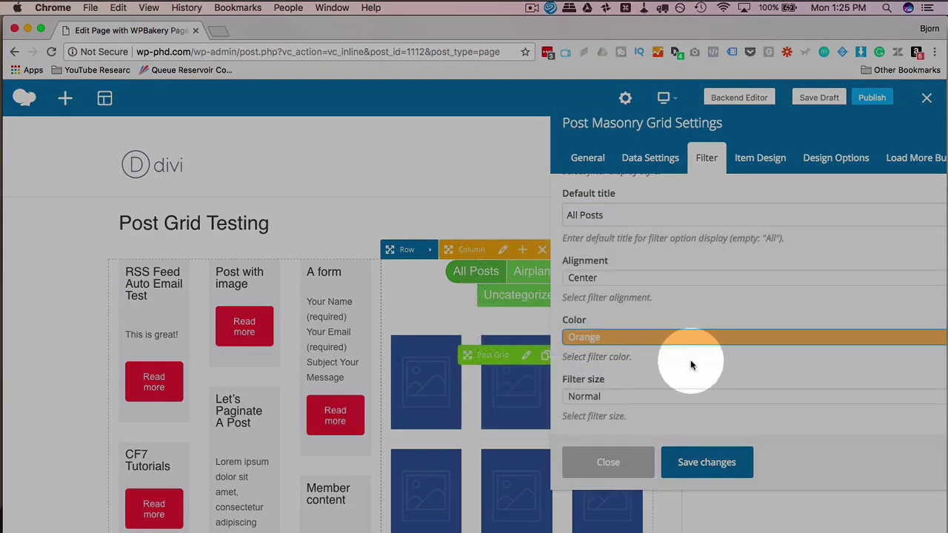
click(601, 398)
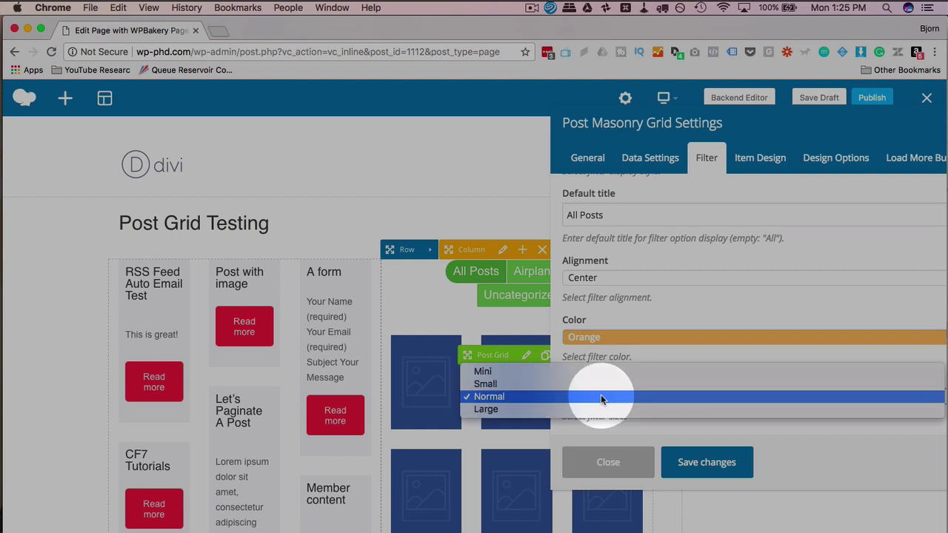
click(601, 397)
scroll(733, 282, up, 3)
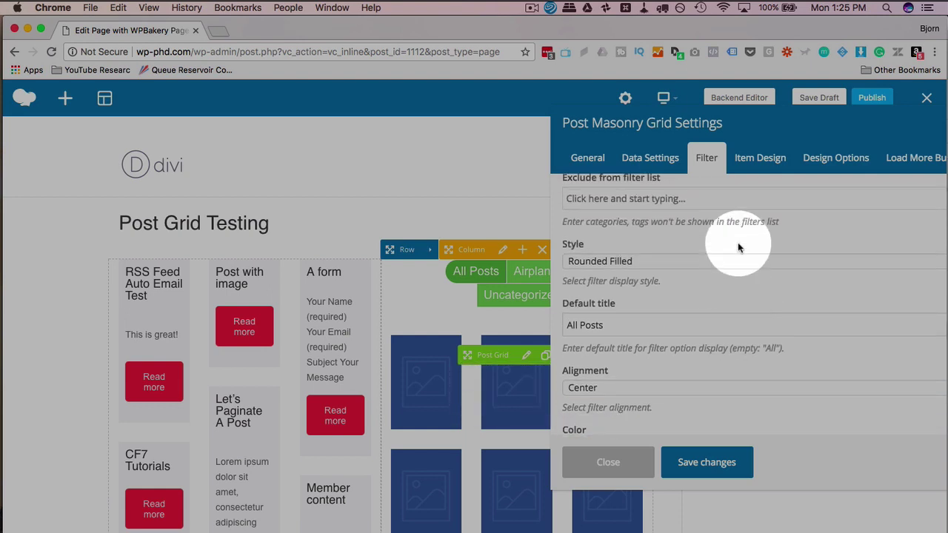
Set the masonry grid's item design template to Masonry grid: Overlay with rotation.
click(761, 161)
click(614, 233)
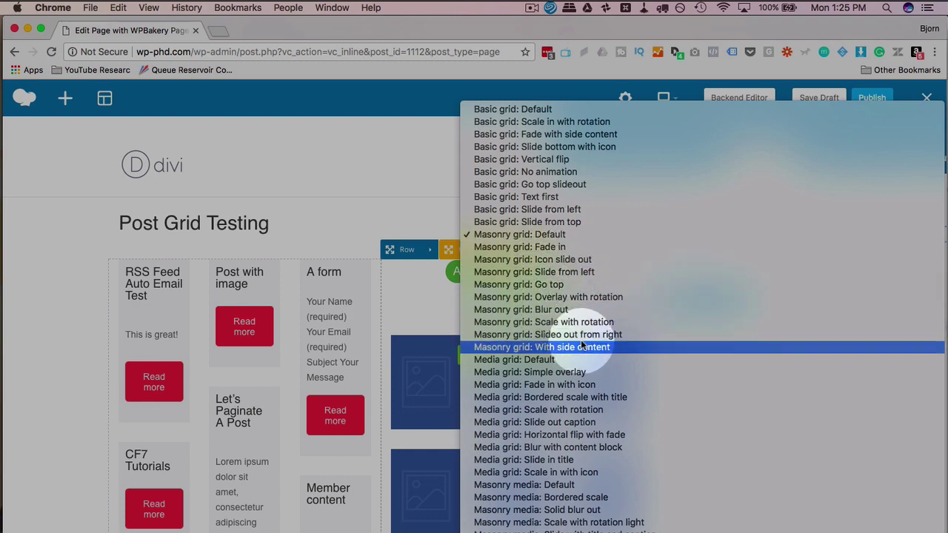
click(543, 335)
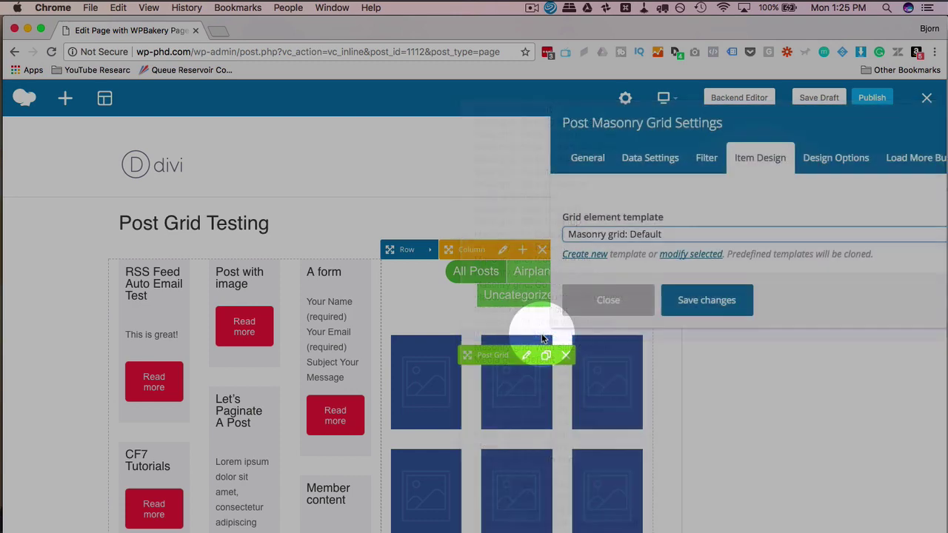
click(666, 234)
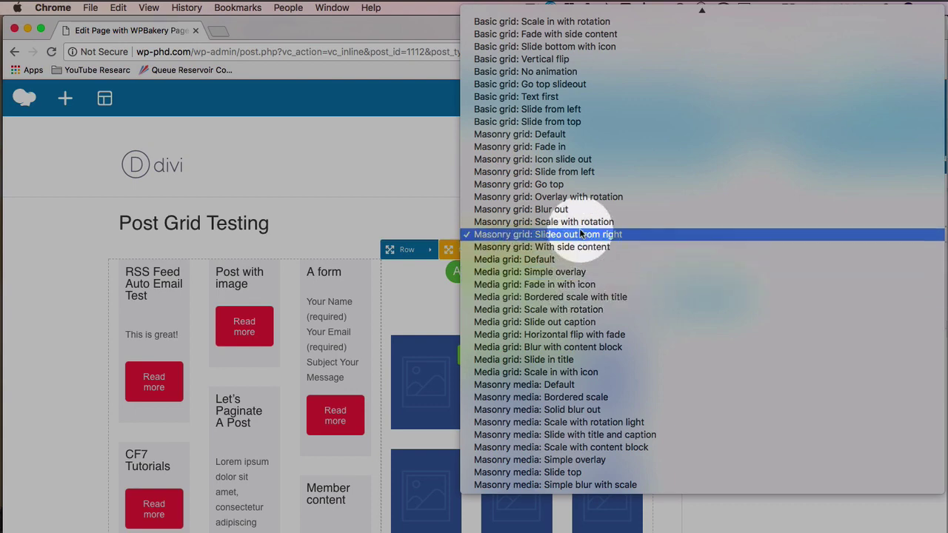
click(587, 197)
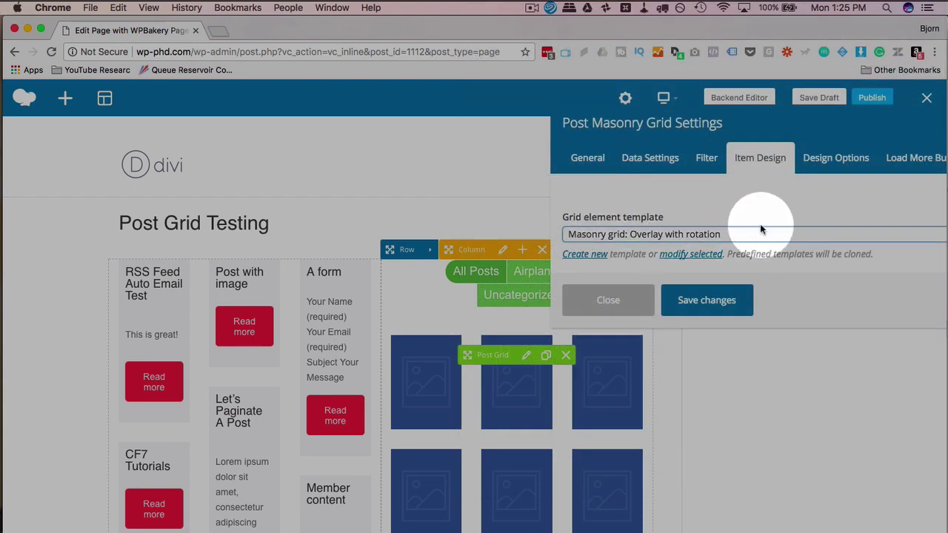
Look over the masonry grid's design options and load more button settings, then save the grid's changes and close its settings.
click(835, 158)
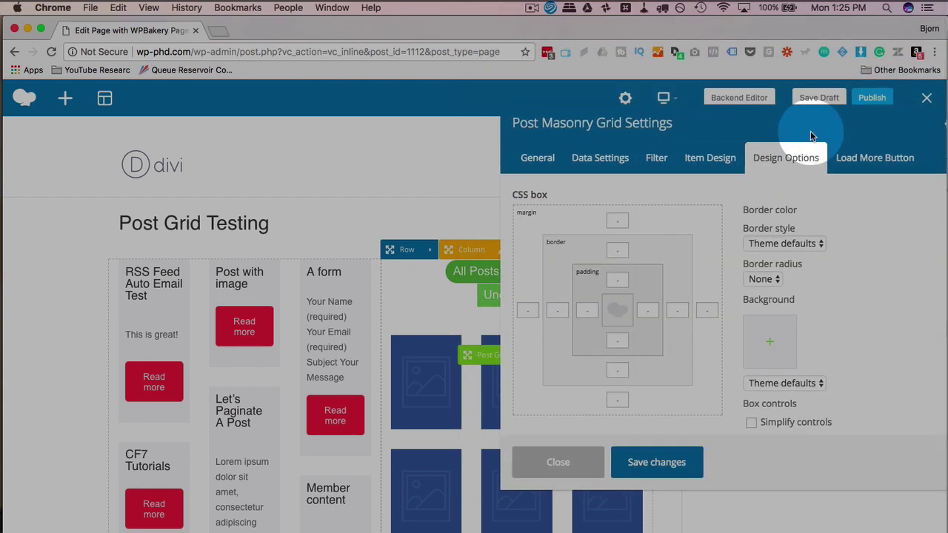
click(858, 160)
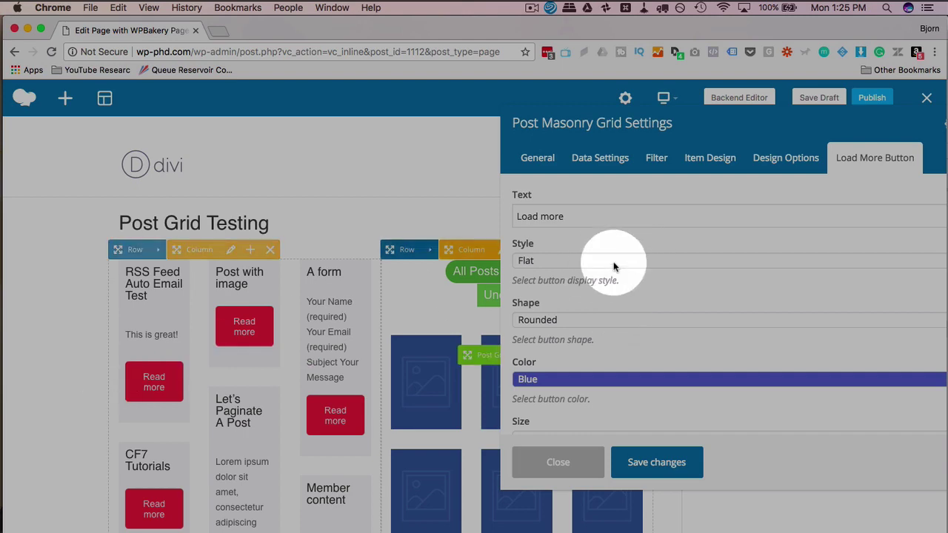
scroll(586, 284, down, 1)
scroll(586, 284, down, 5)
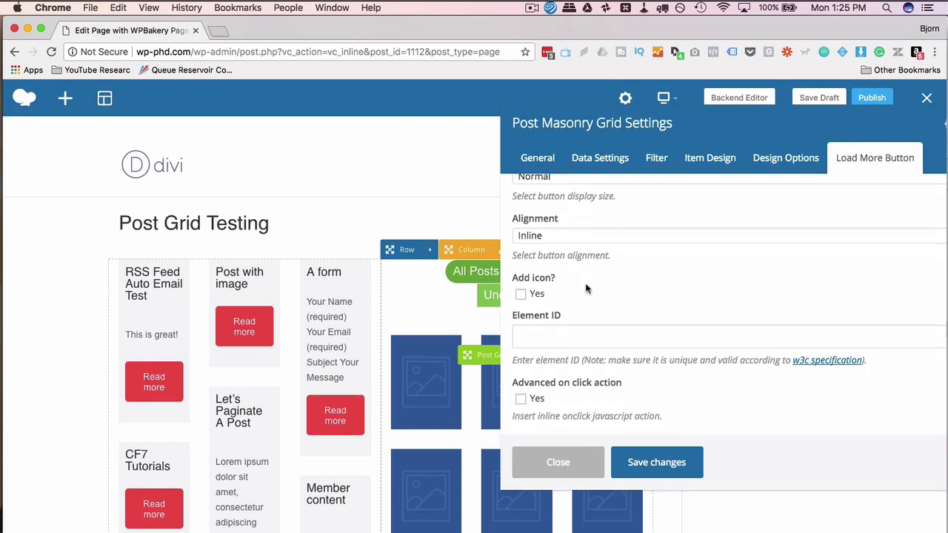
click(645, 464)
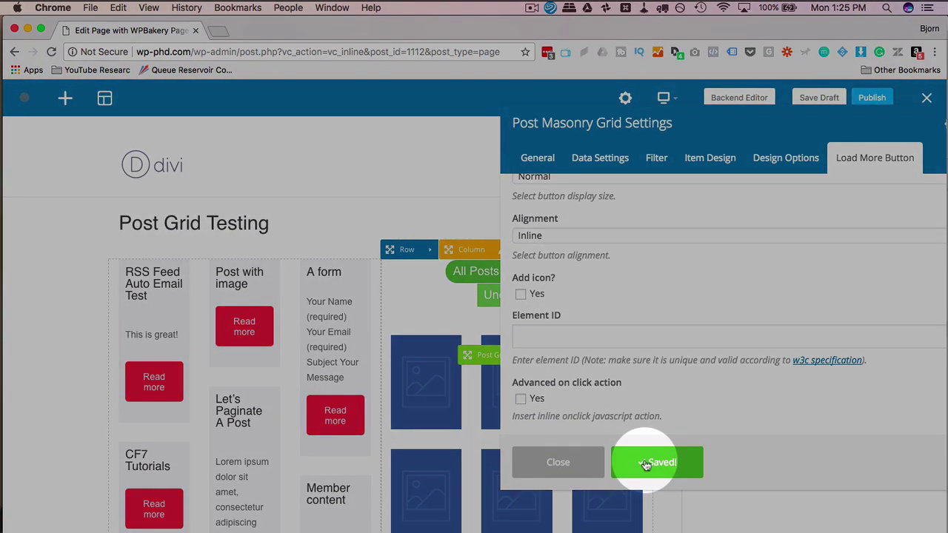
click(559, 471)
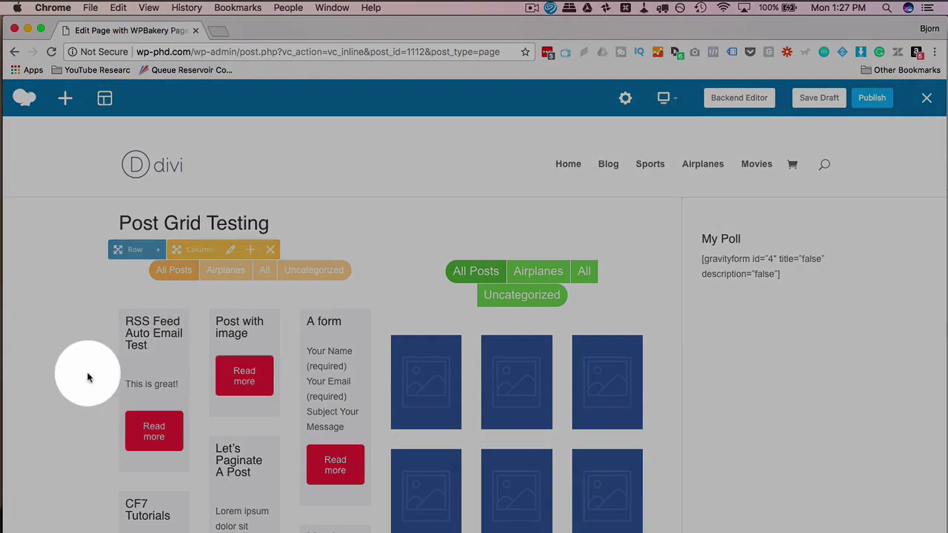
Examine the masonry grid's filter bar and post layout down the page and compare it with the regular post grid beside it.
scroll(87, 379, down, 3)
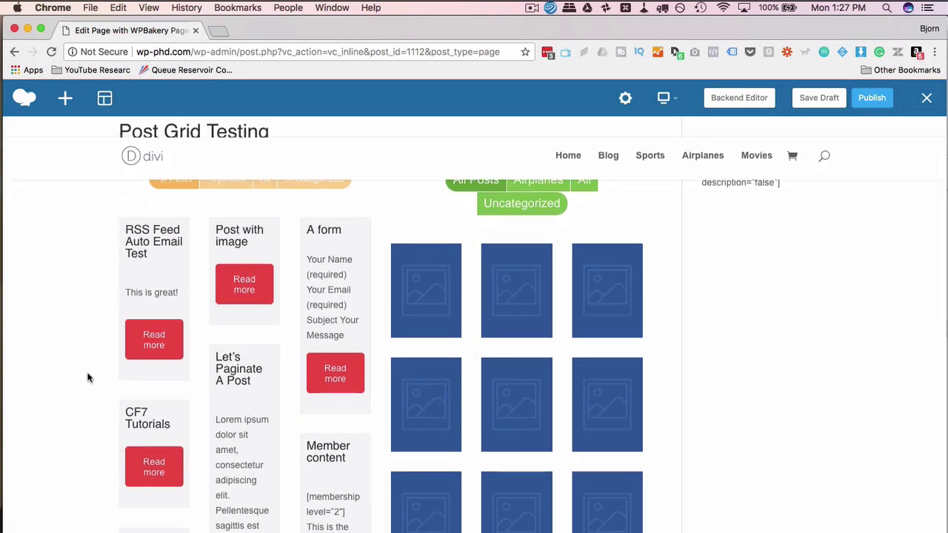
scroll(88, 378, up, 2)
scroll(260, 348, up, 1)
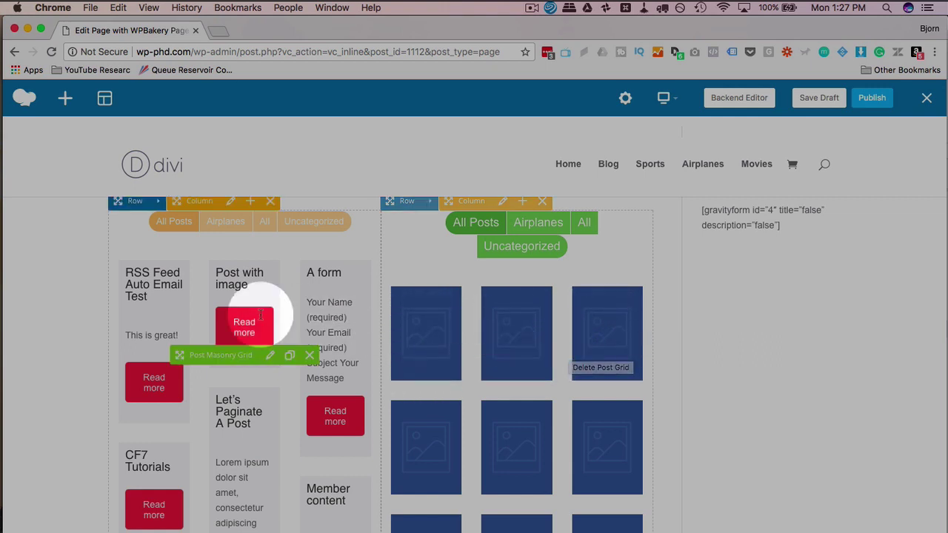
scroll(79, 315, down, 2)
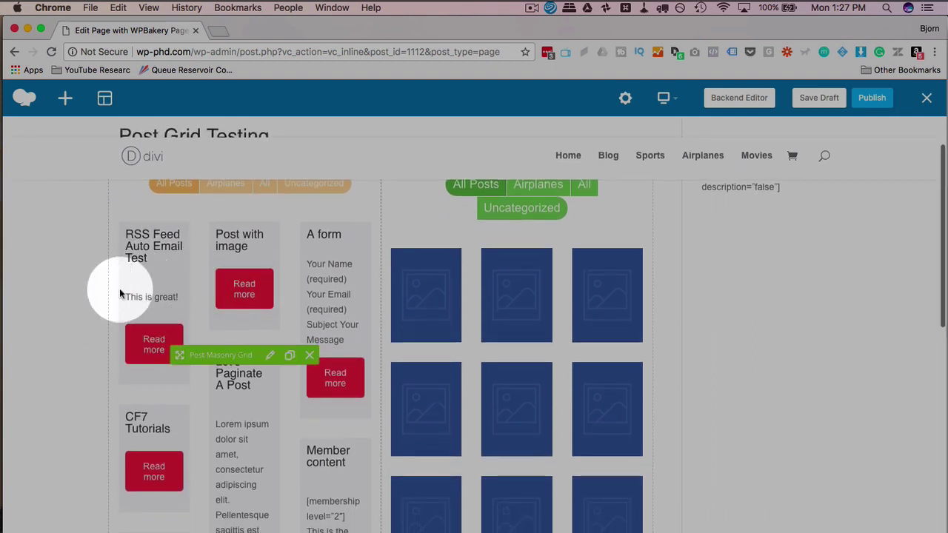
scroll(97, 297, down, 1)
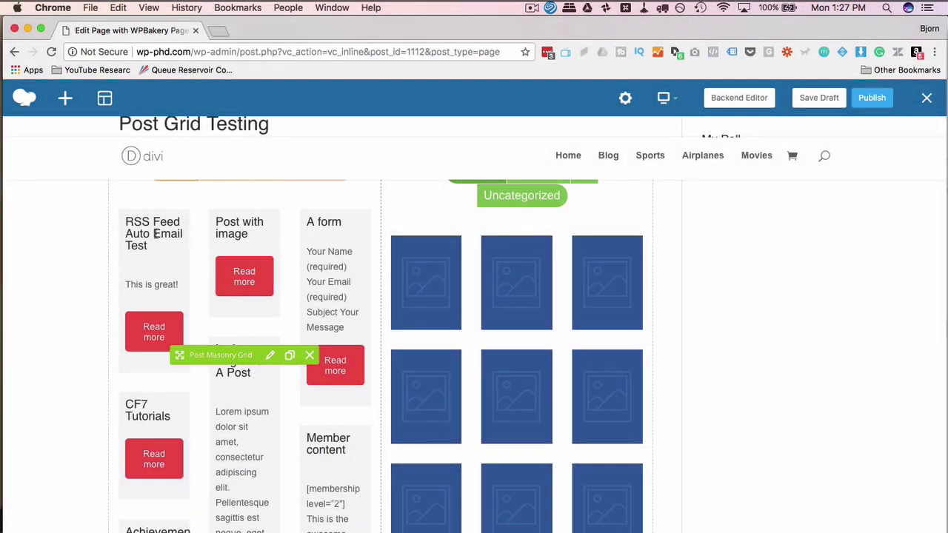
click(156, 234)
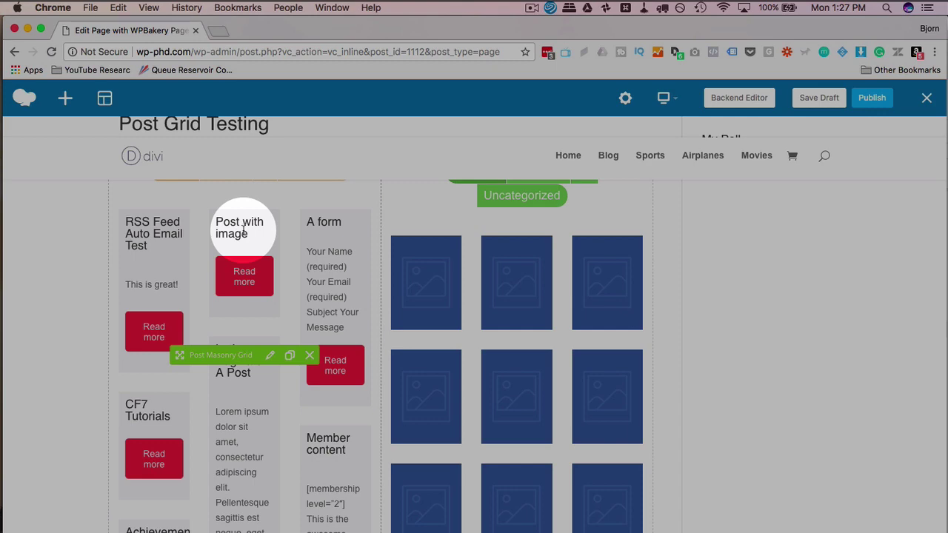
scroll(169, 482, down, 5)
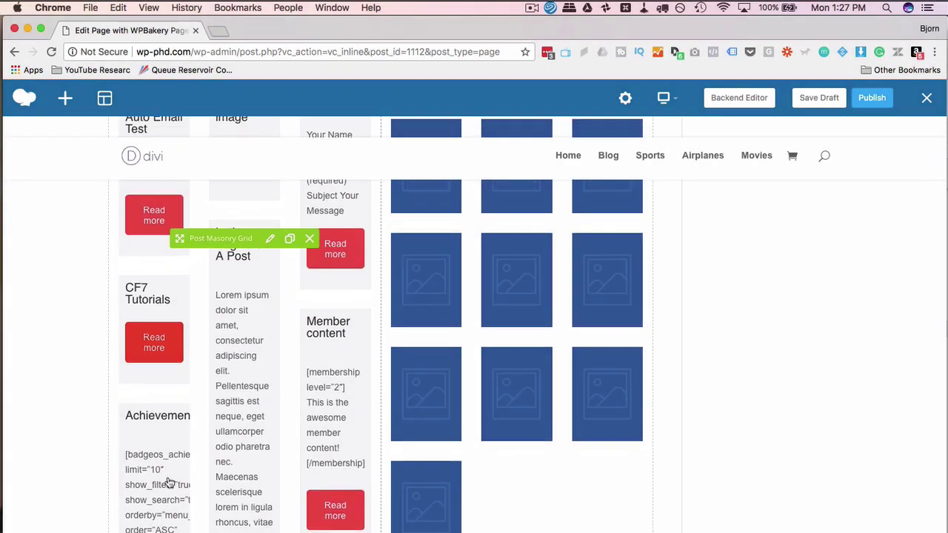
scroll(169, 482, down, 8)
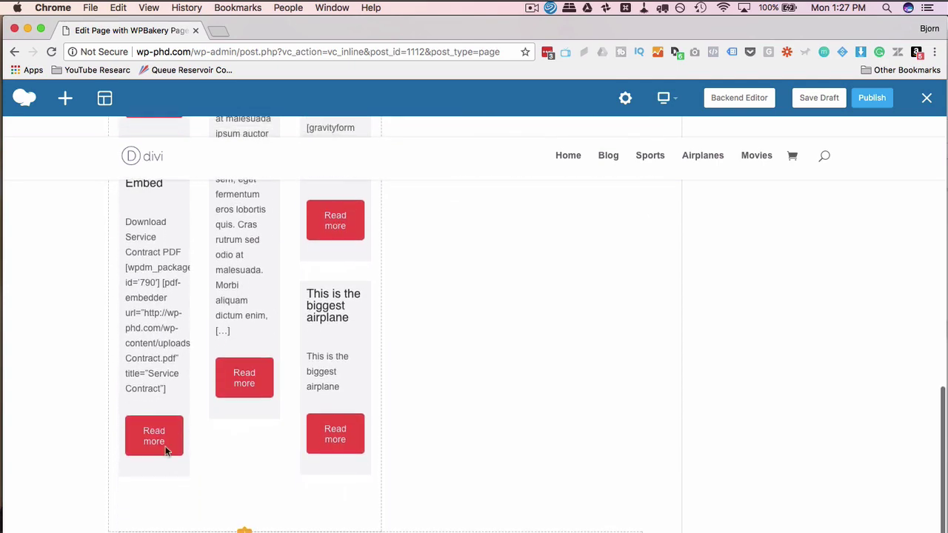
click(225, 301)
scroll(252, 229, up, 10)
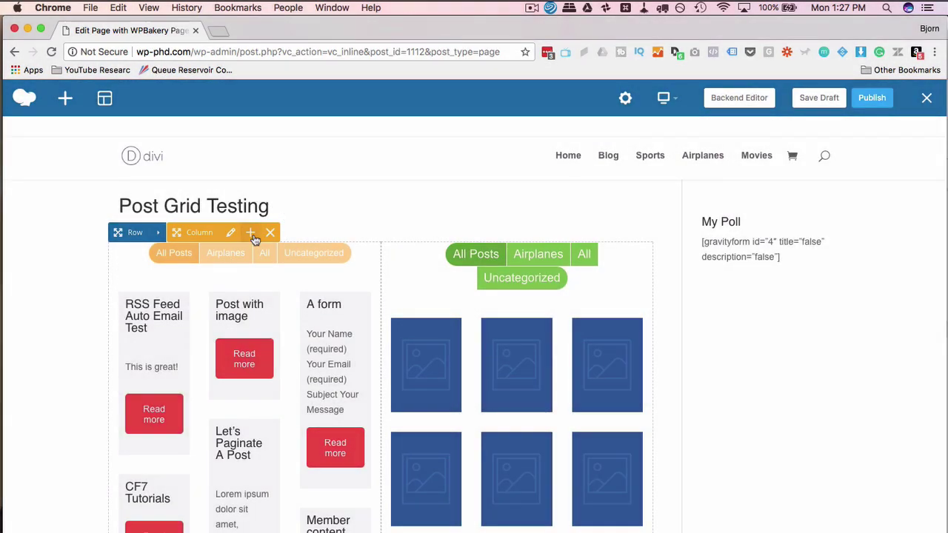